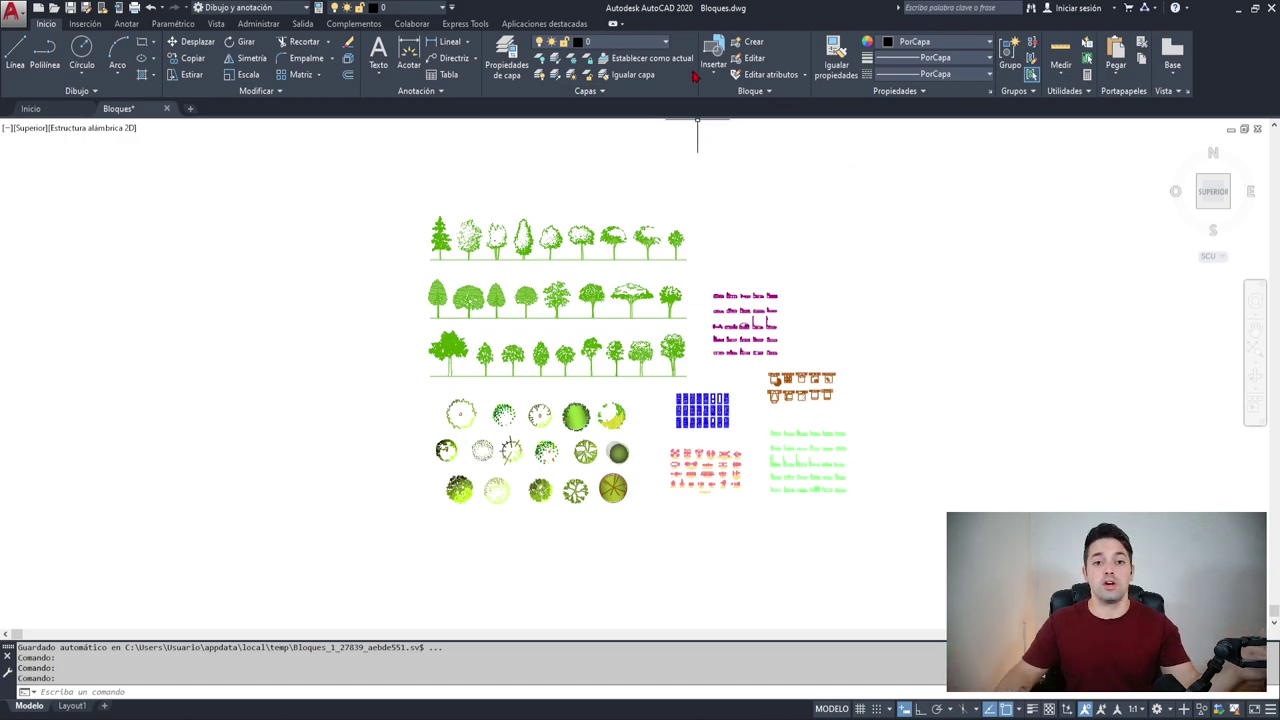
Step: Browse the layer list and the Layer Properties Manager, then pick a tree block to check its layer
click(628, 42)
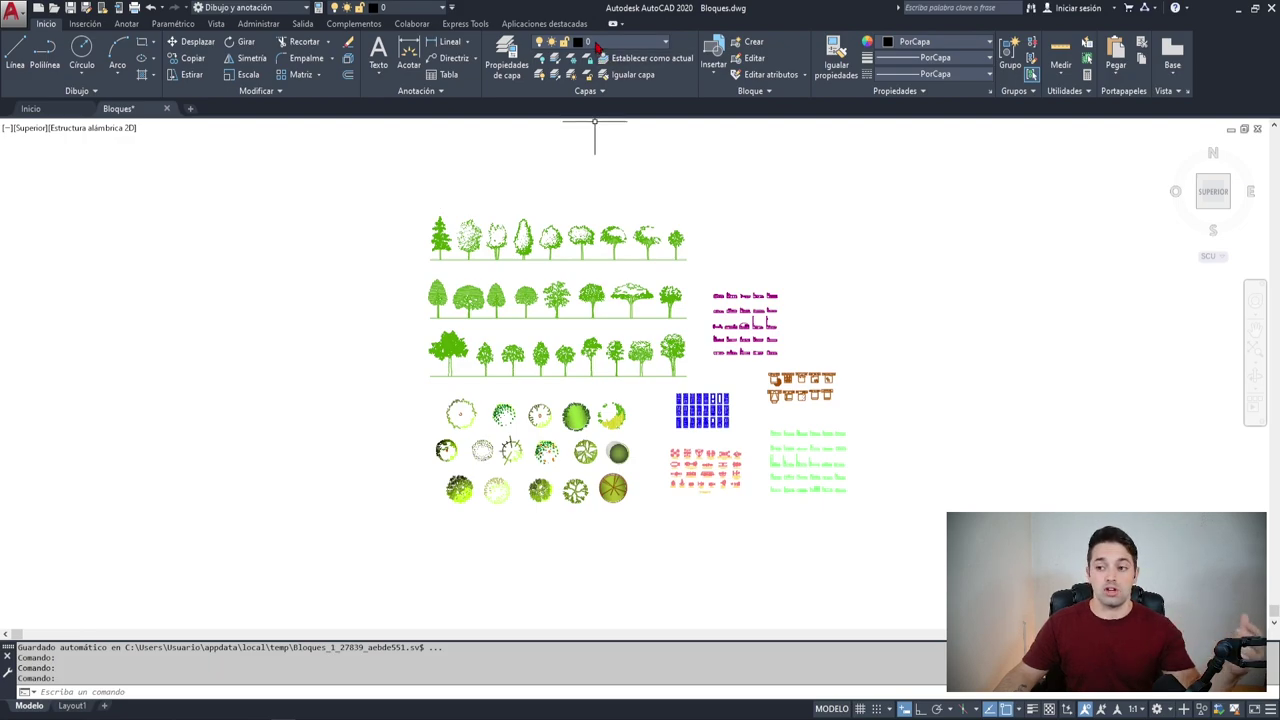
click(597, 45)
key(Escape)
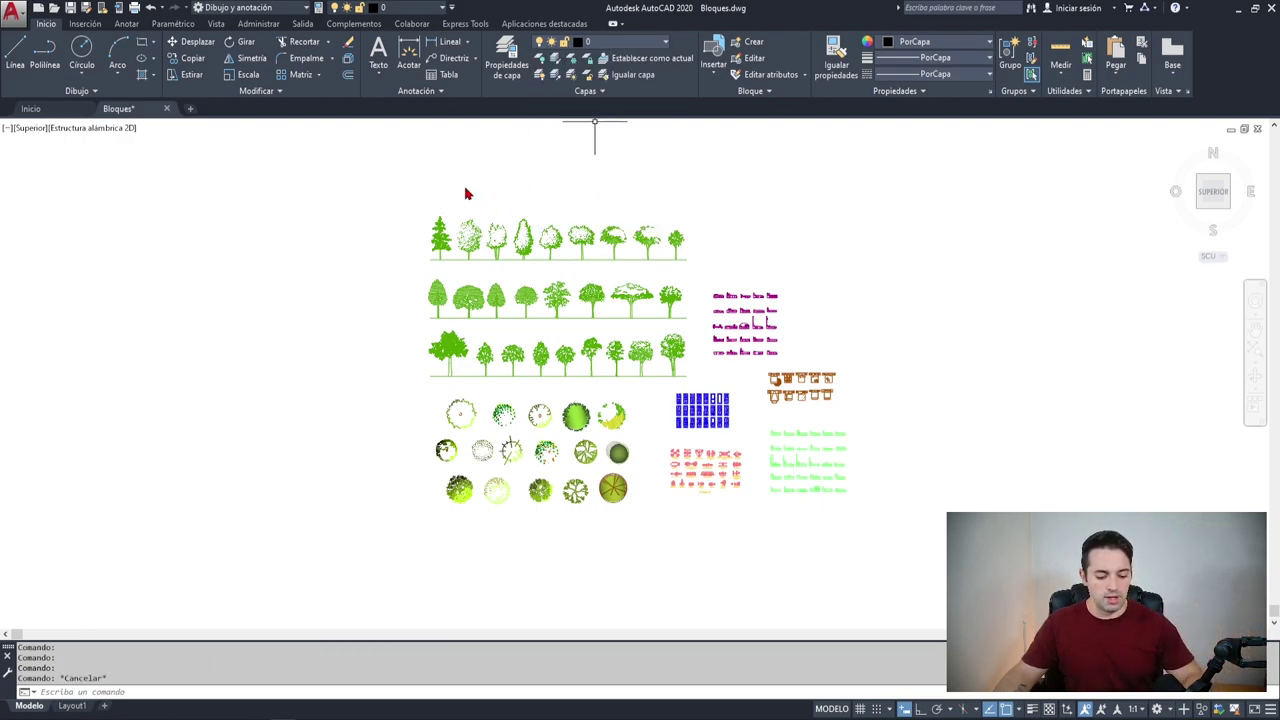
text(ca)
key(Return)
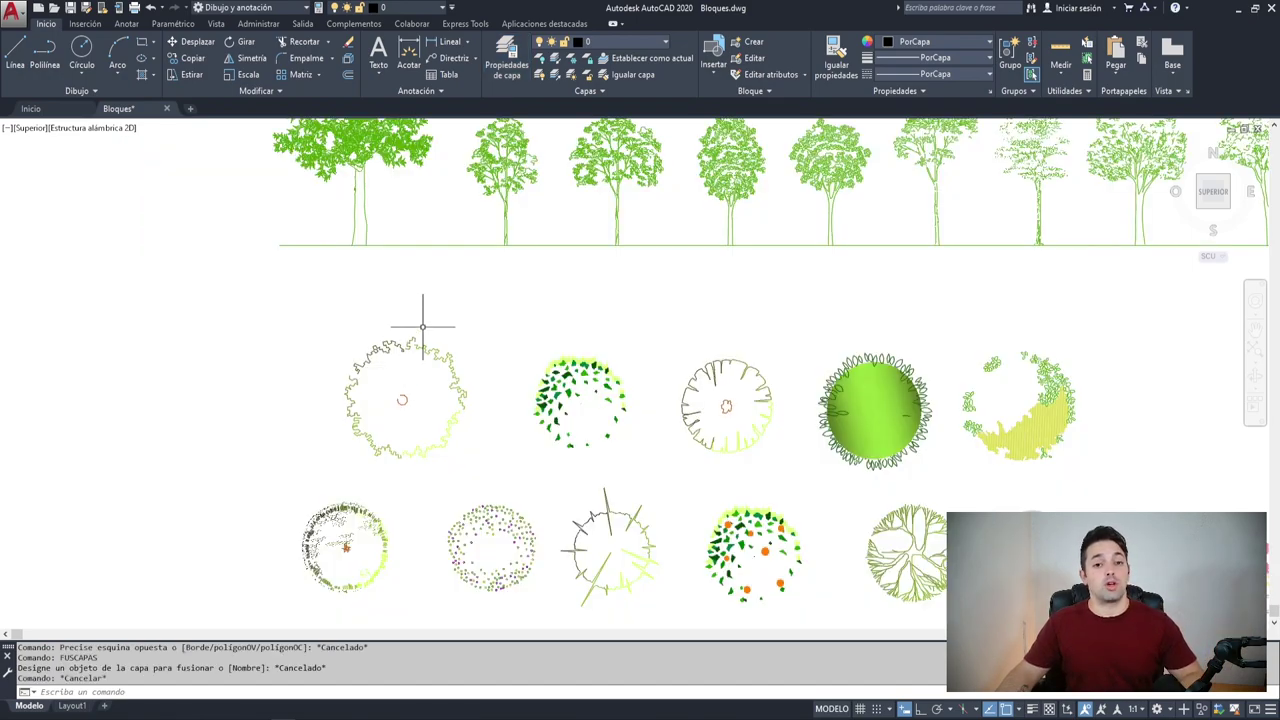
click(422, 326)
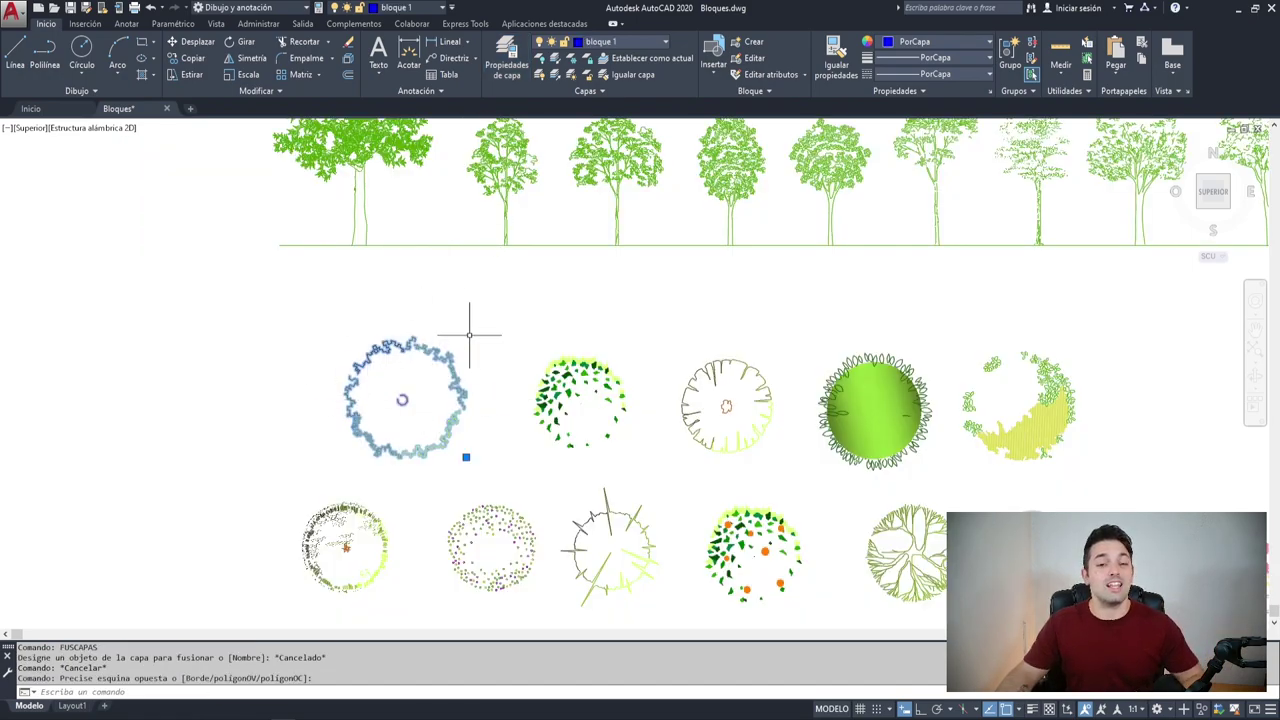
Step: Draw a short vertical line on layer 0 just left of the tree blocks
key(Escape)
key(Return)
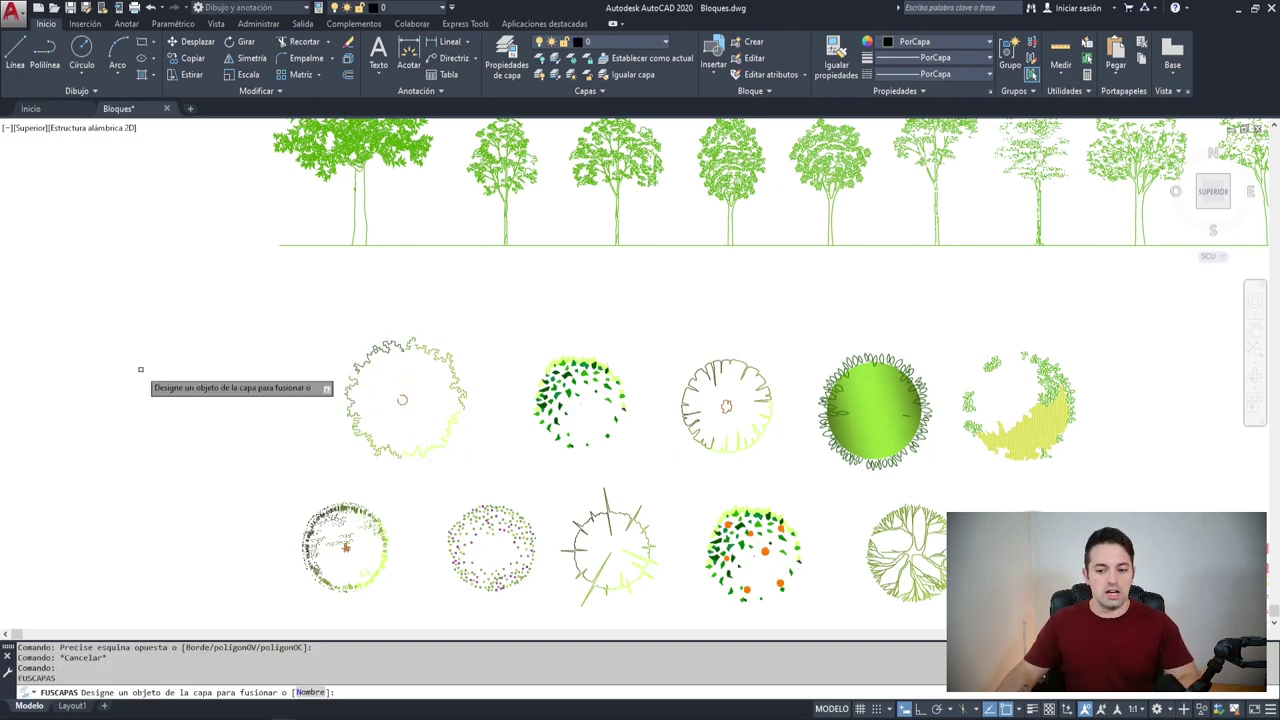
click(125, 430)
key(Escape)
key(l)
key(Return)
click(144, 440)
click(190, 362)
key(Escape)
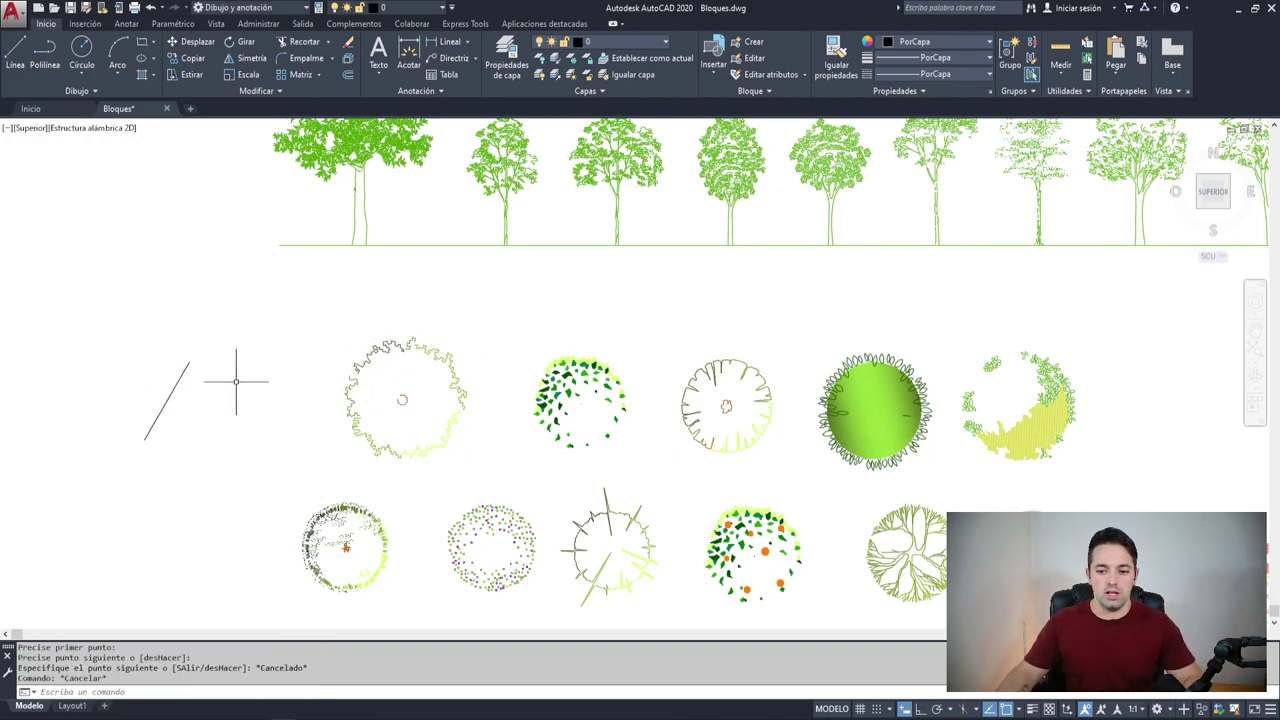
click(190, 390)
middle_drag(172, 378, 192, 372)
key(Escape)
click(441, 324)
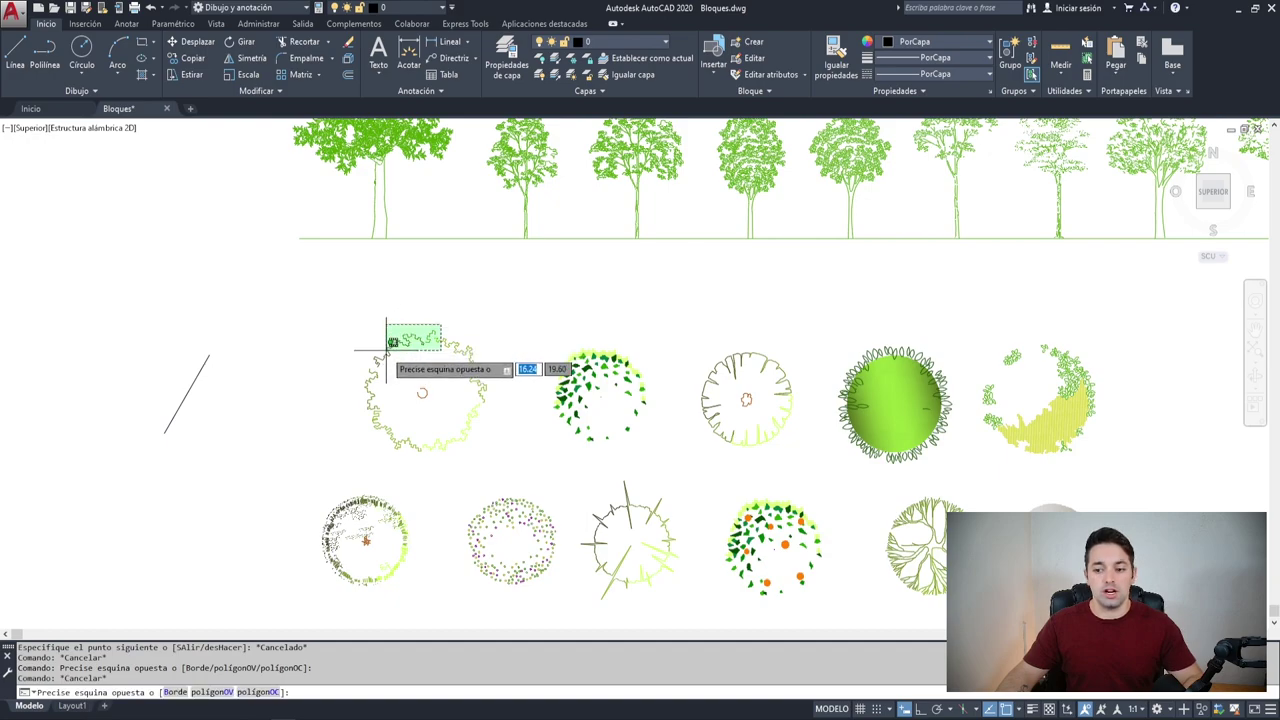
key(Escape)
Step: Merge layer bloque 1 into layer 0 with FUSCAPAS, using the tree block and the new line
text(fusc)
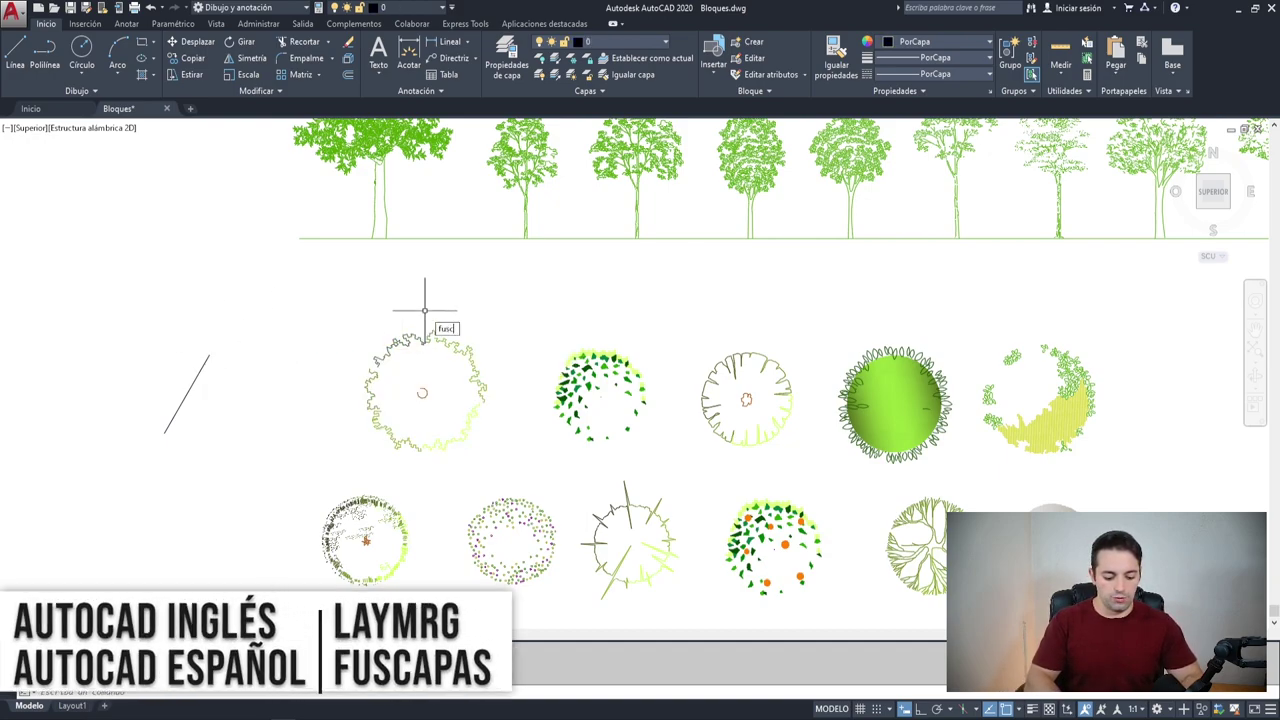
text(s)
key(Return)
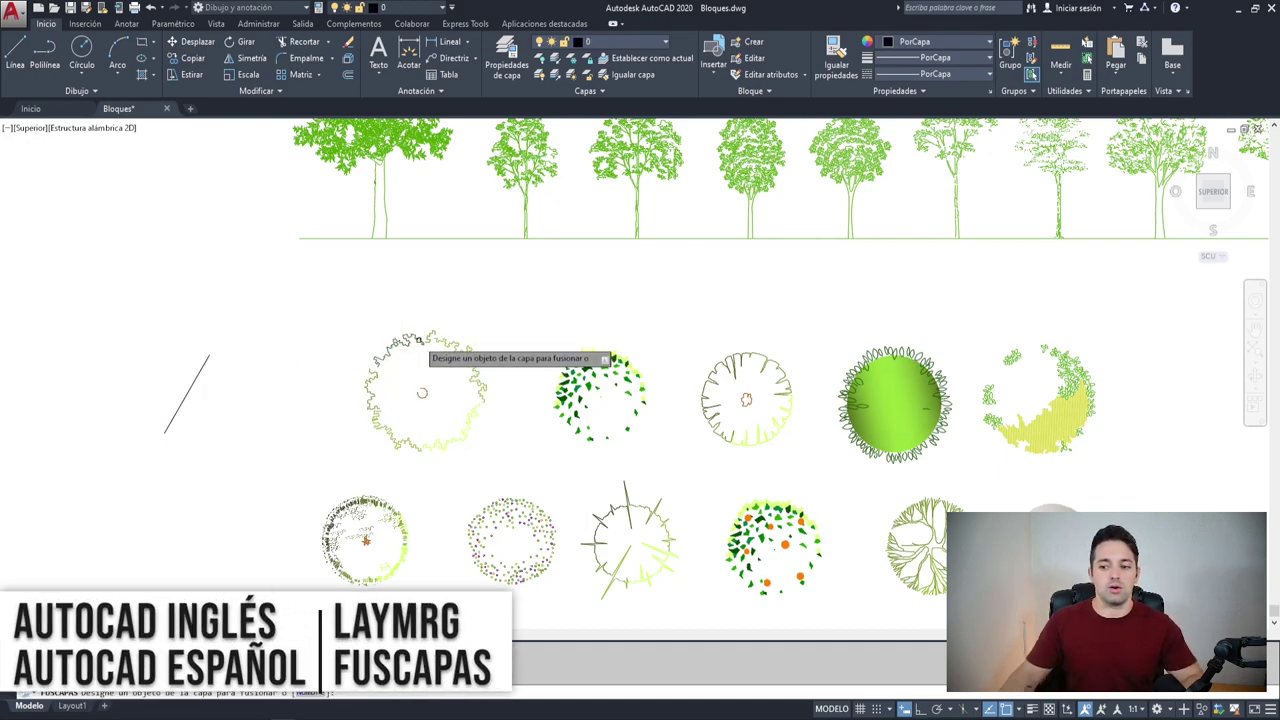
click(321, 320)
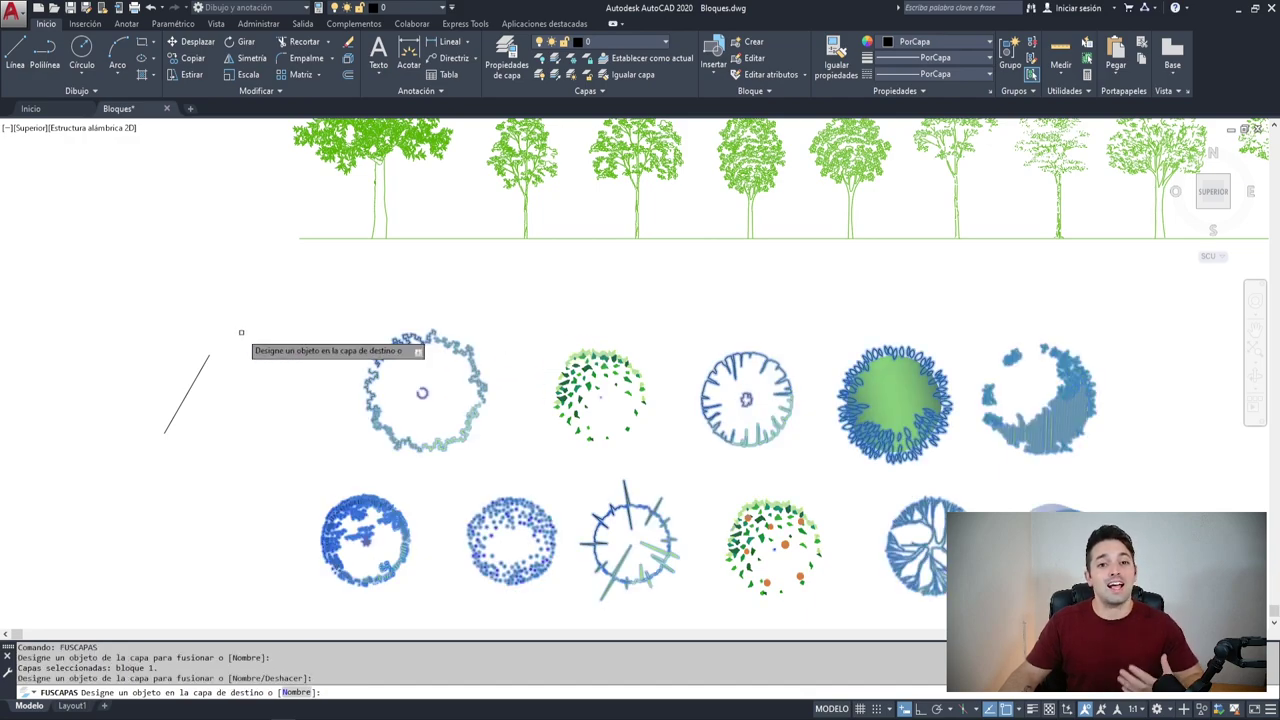
click(198, 375)
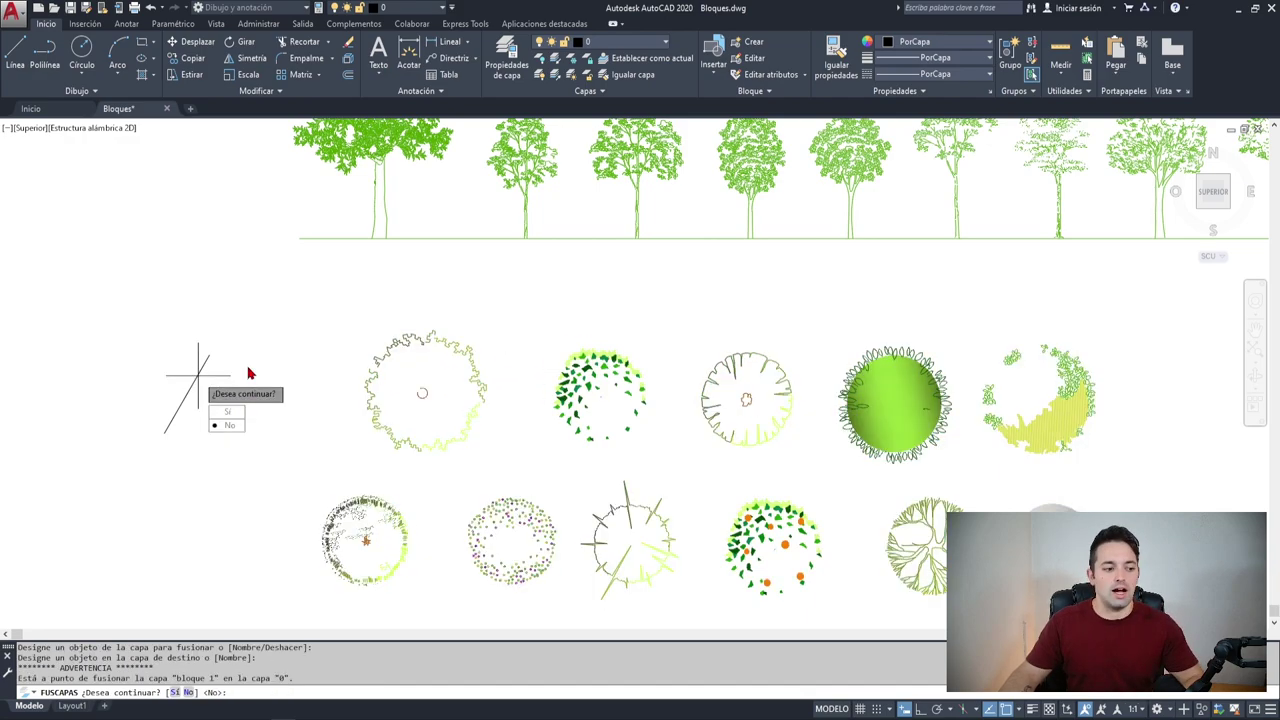
click(238, 421)
click(486, 450)
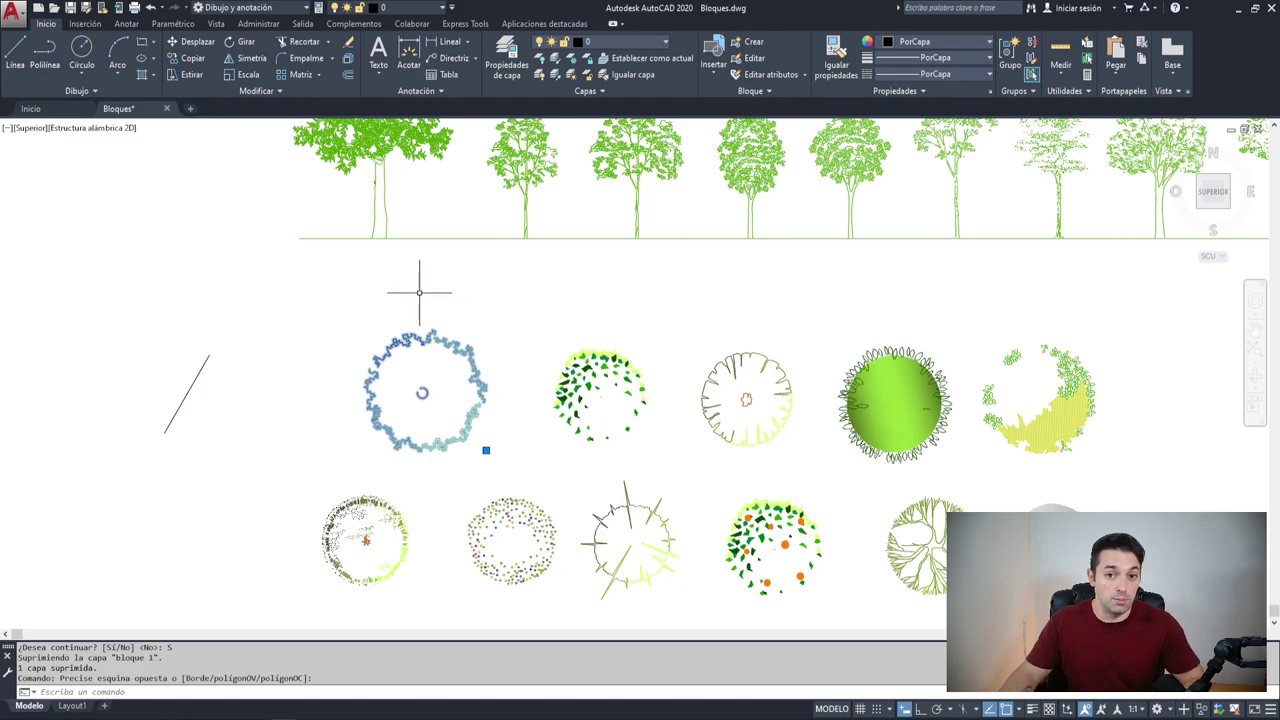
key(Escape)
Step: Look over the colour choices for new objects, leaving the colour unchanged
scroll(413, 352, up, 1)
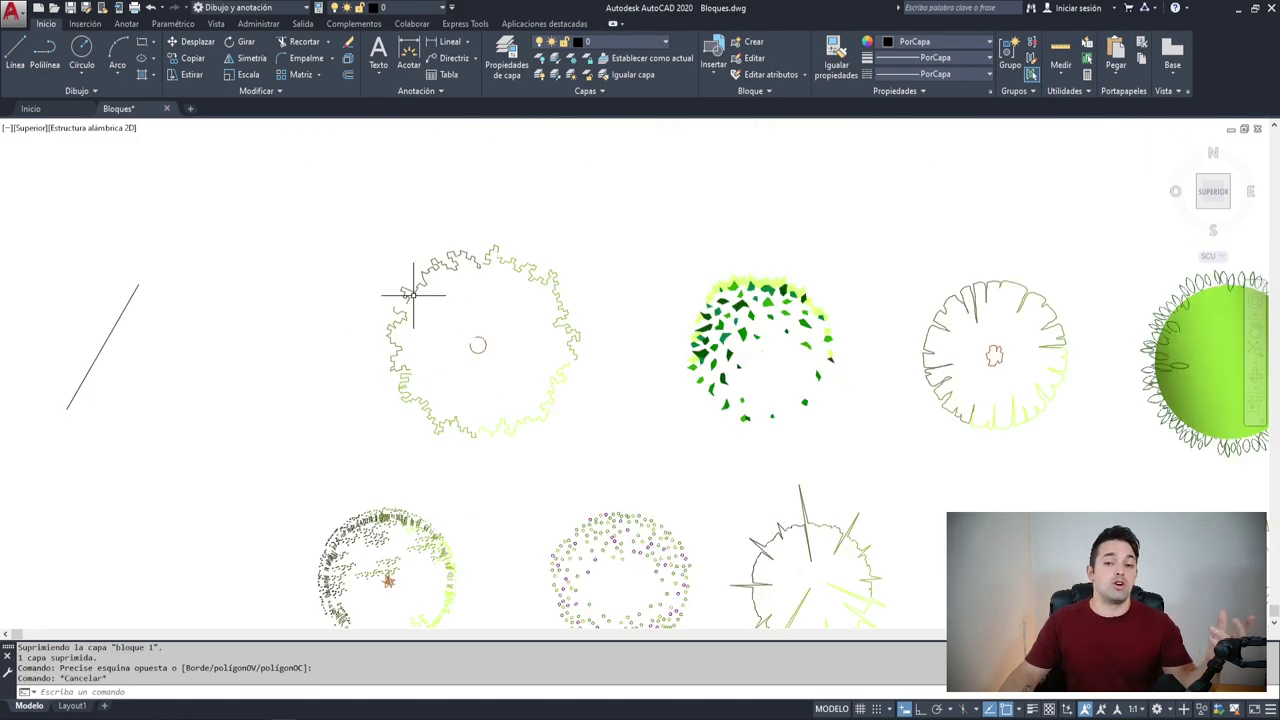
scroll(414, 357, down, 3)
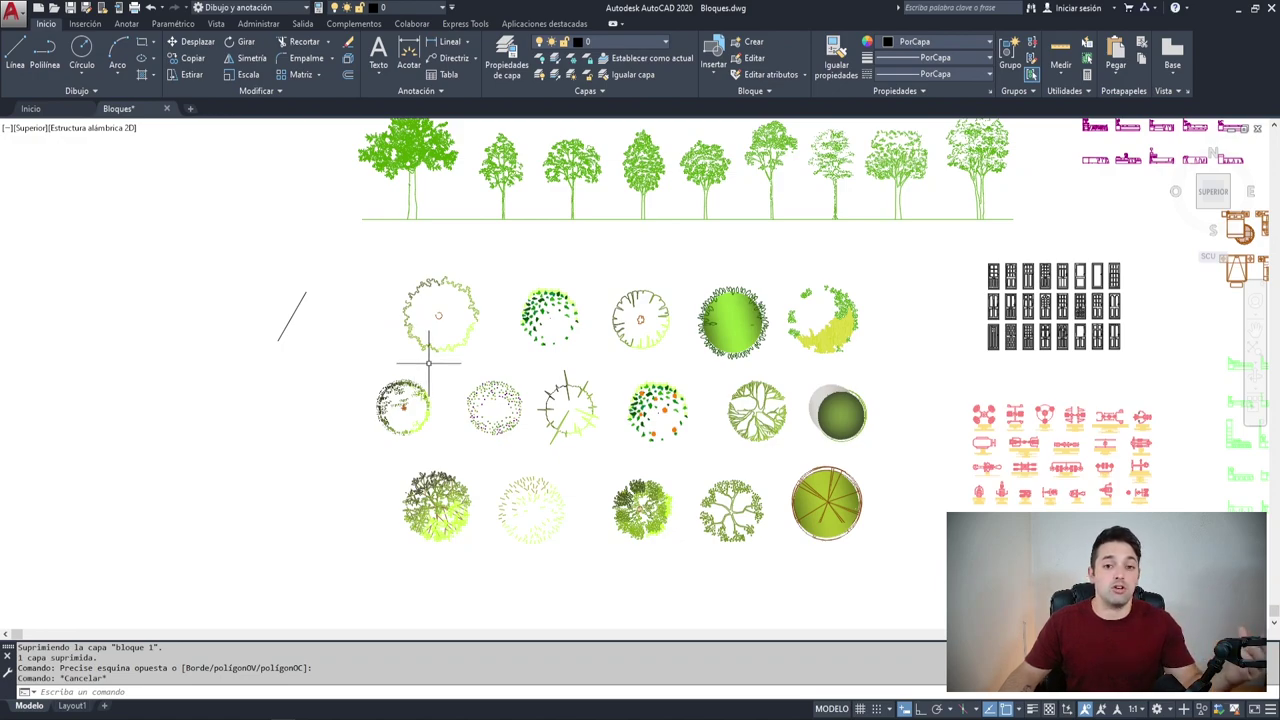
click(930, 41)
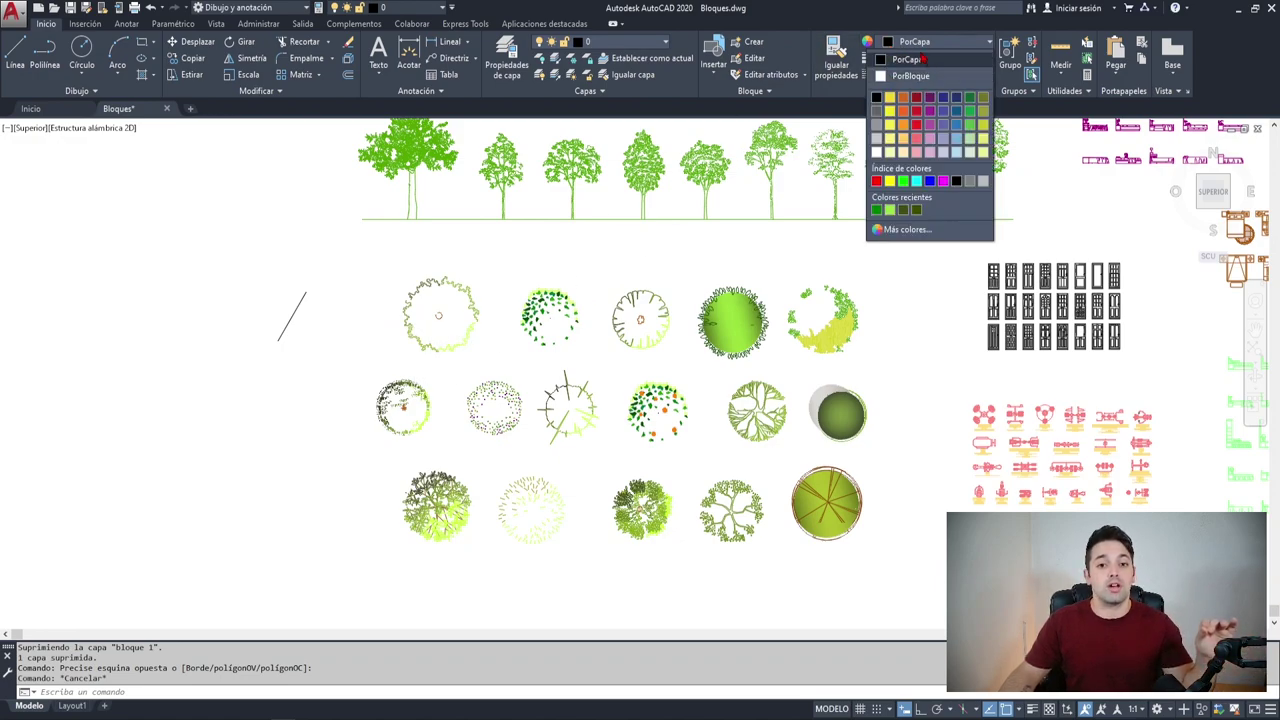
key(Escape)
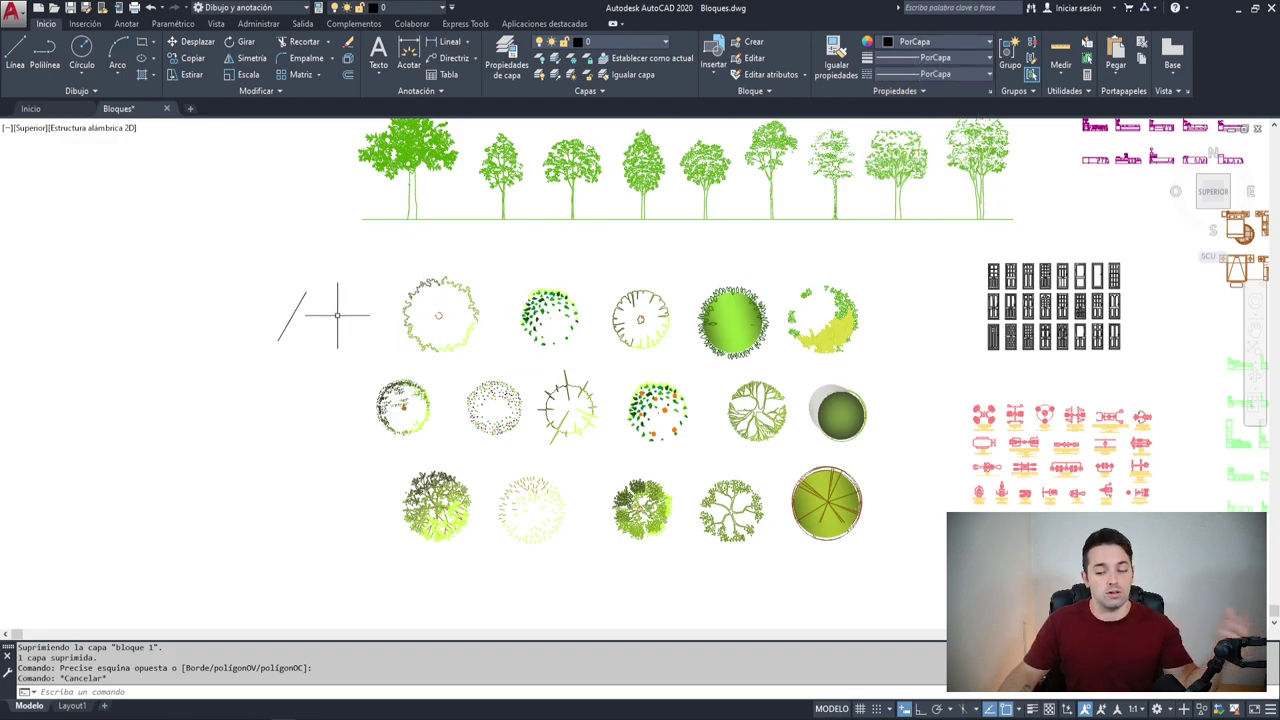
scroll(371, 277, up, 2)
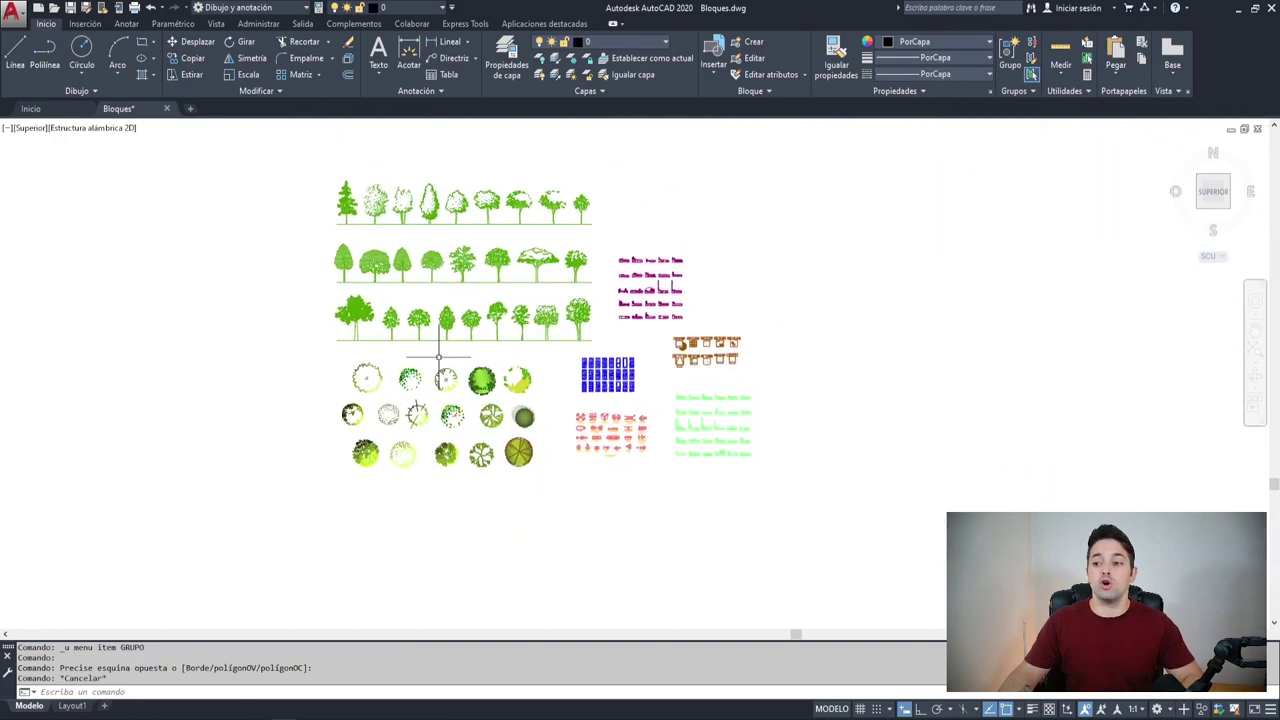
scroll(423, 410, up, 1)
scroll(423, 420, up, 2)
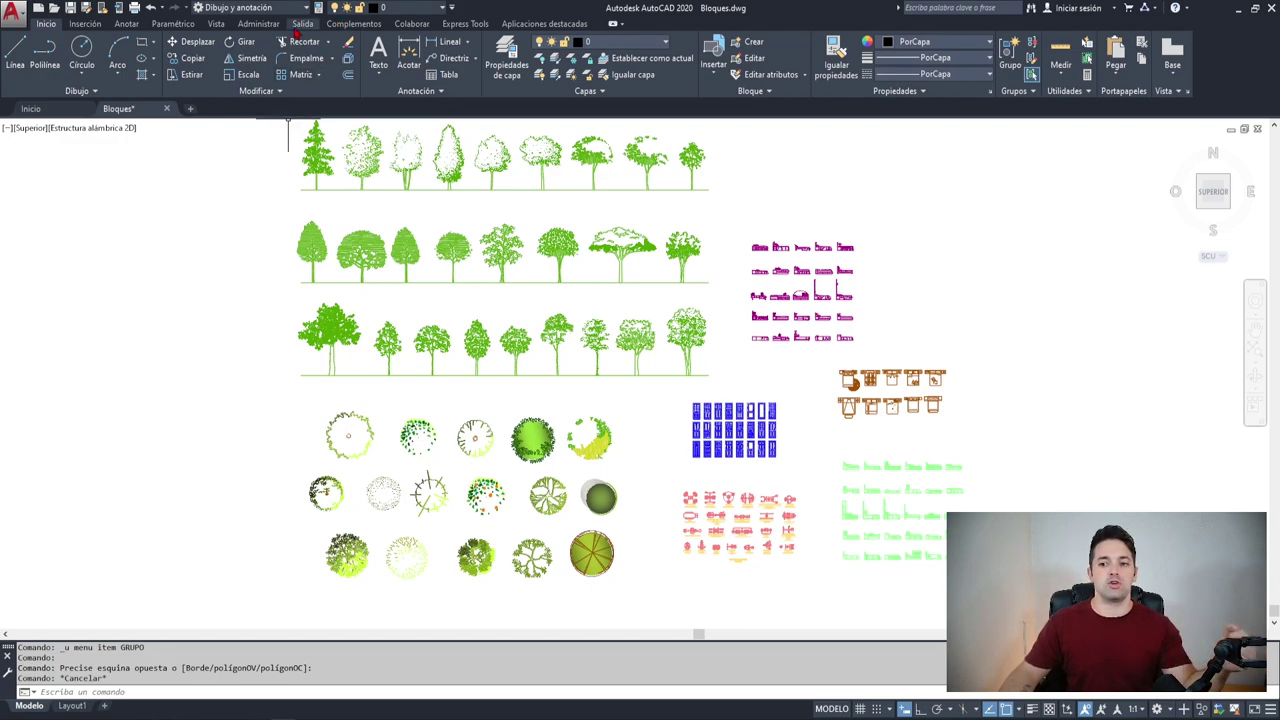
Step: Switch to the Administrar tab and launch the layer translator with TRADCAPA
click(258, 23)
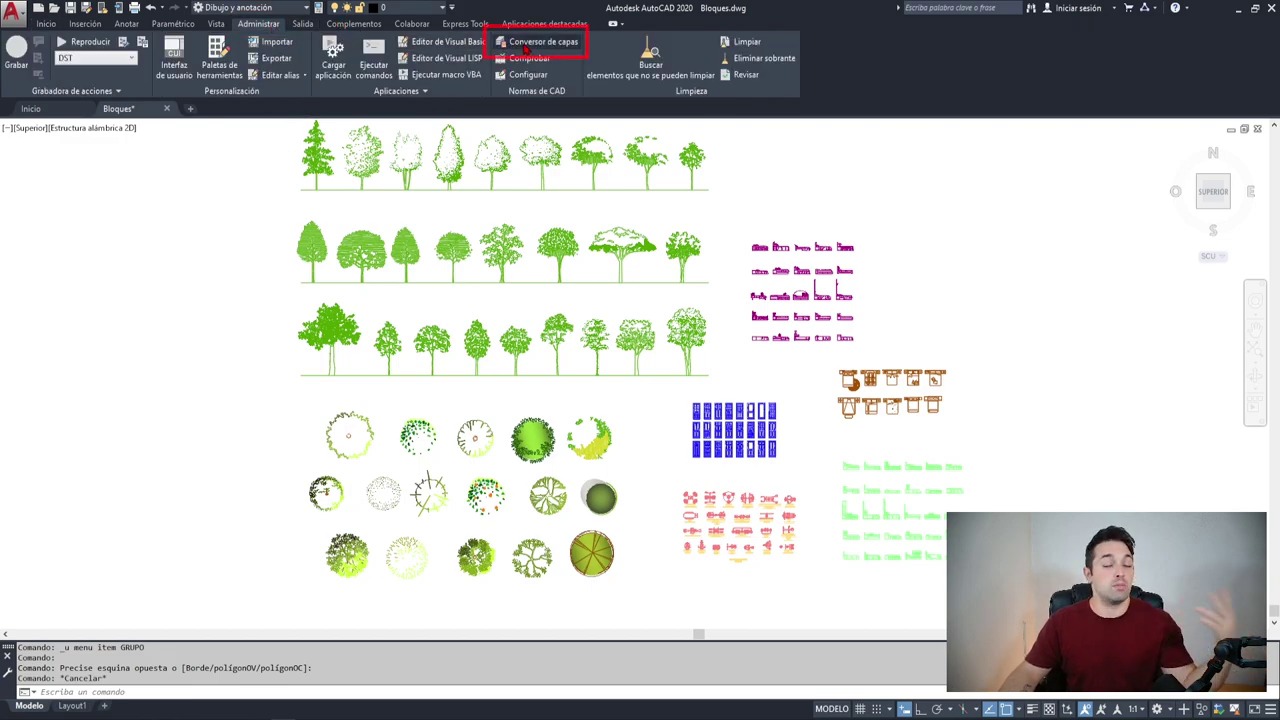
key(Escape)
key(Escape)
key(Escape)
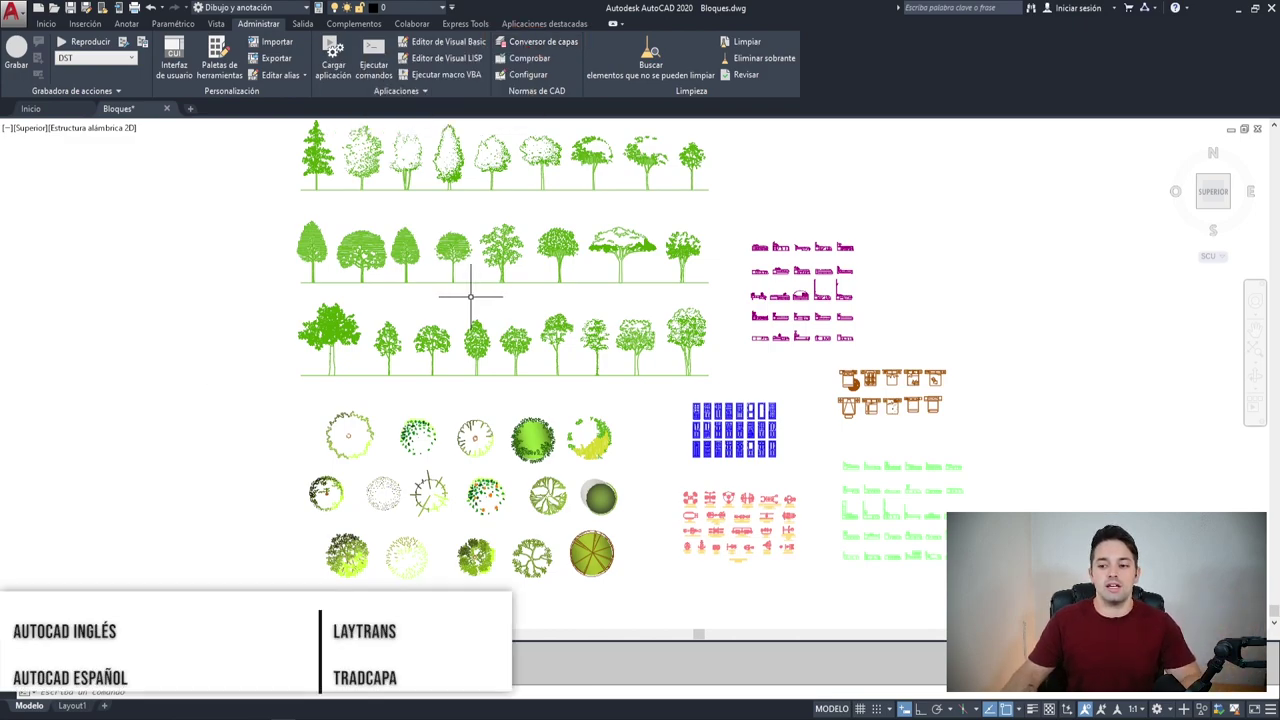
text(trad)
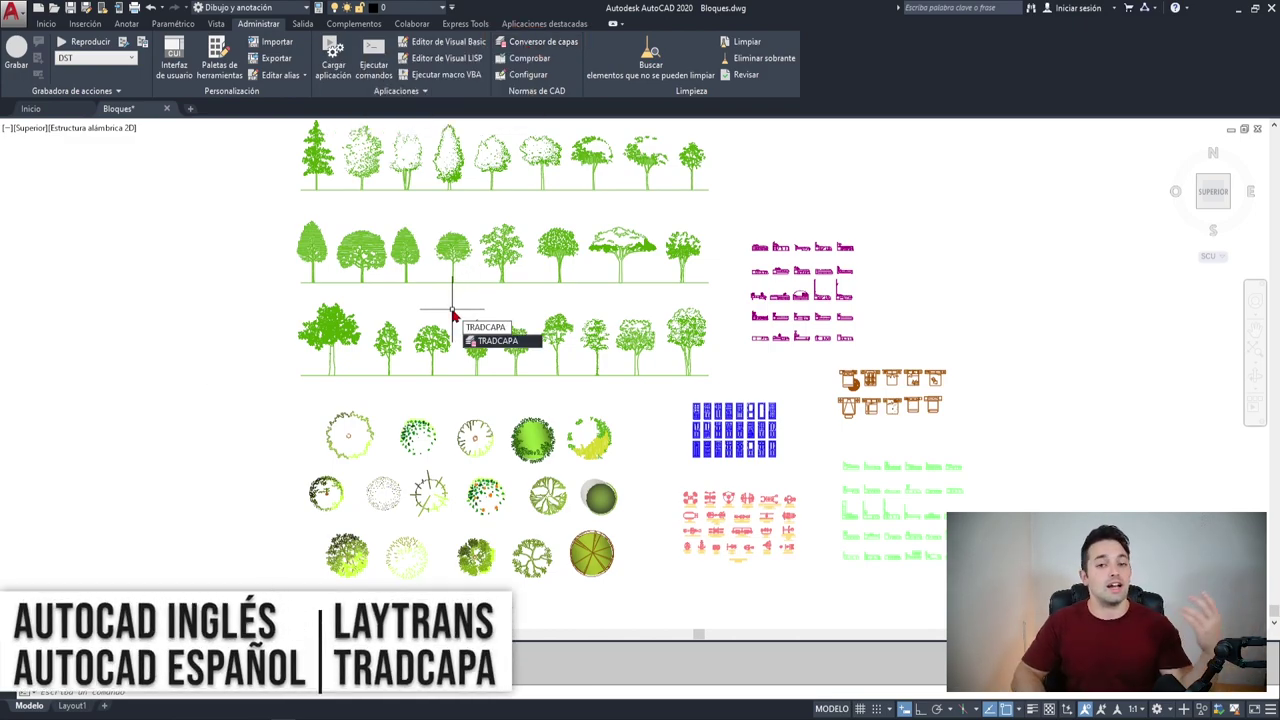
key(Return)
Step: Enlarge the translator, review layers 1, bloque 1, 0 and camas, and enter camas* as the selection filter
drag(771, 456, 836, 608)
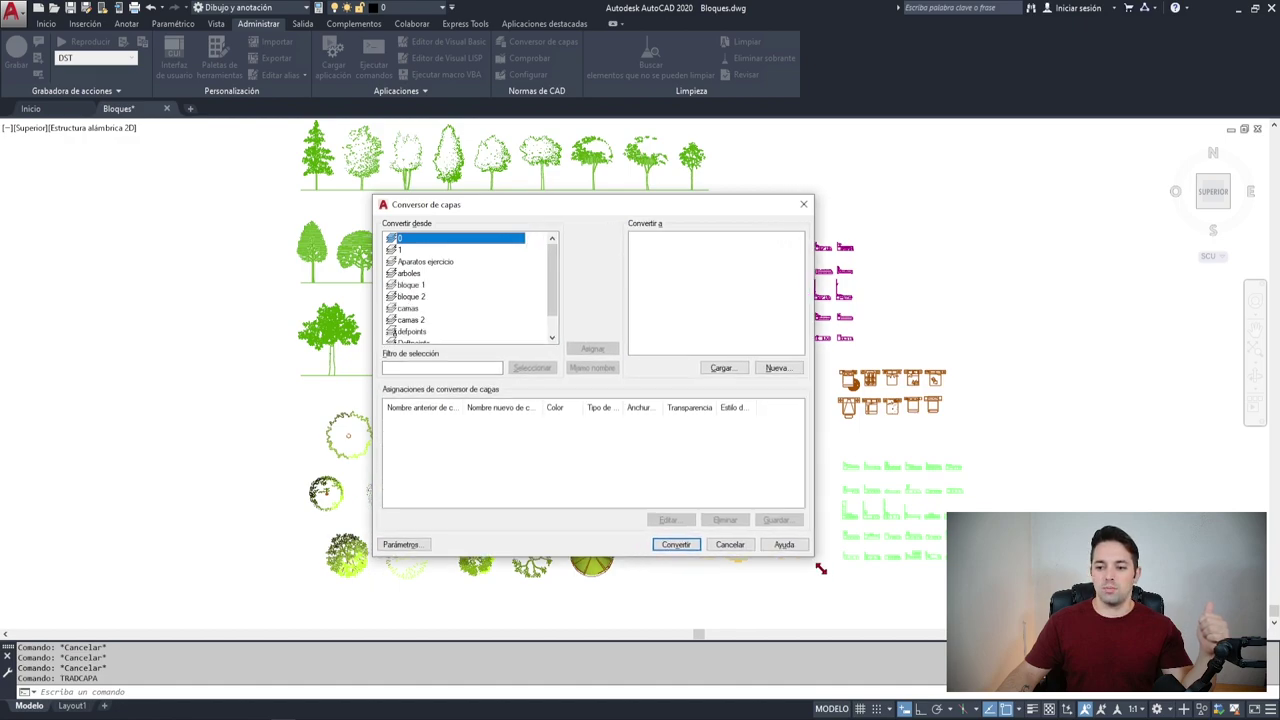
drag(527, 205, 533, 166)
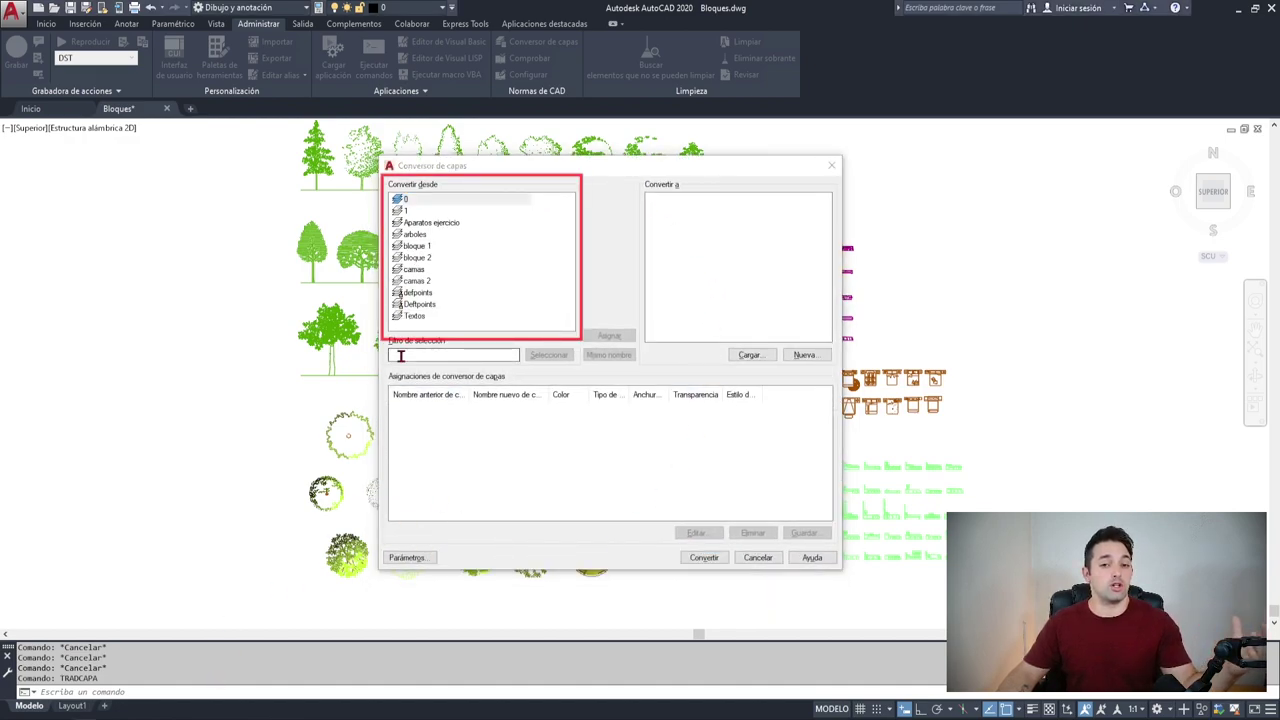
click(422, 213)
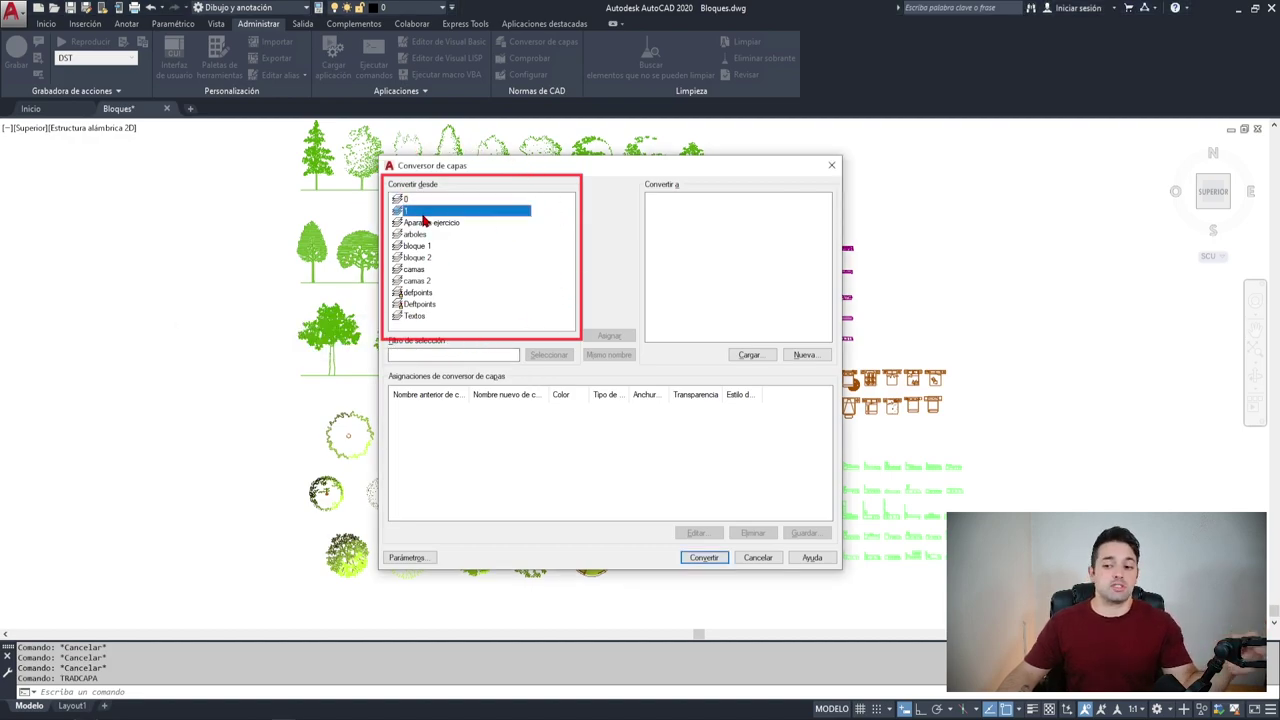
click(414, 246)
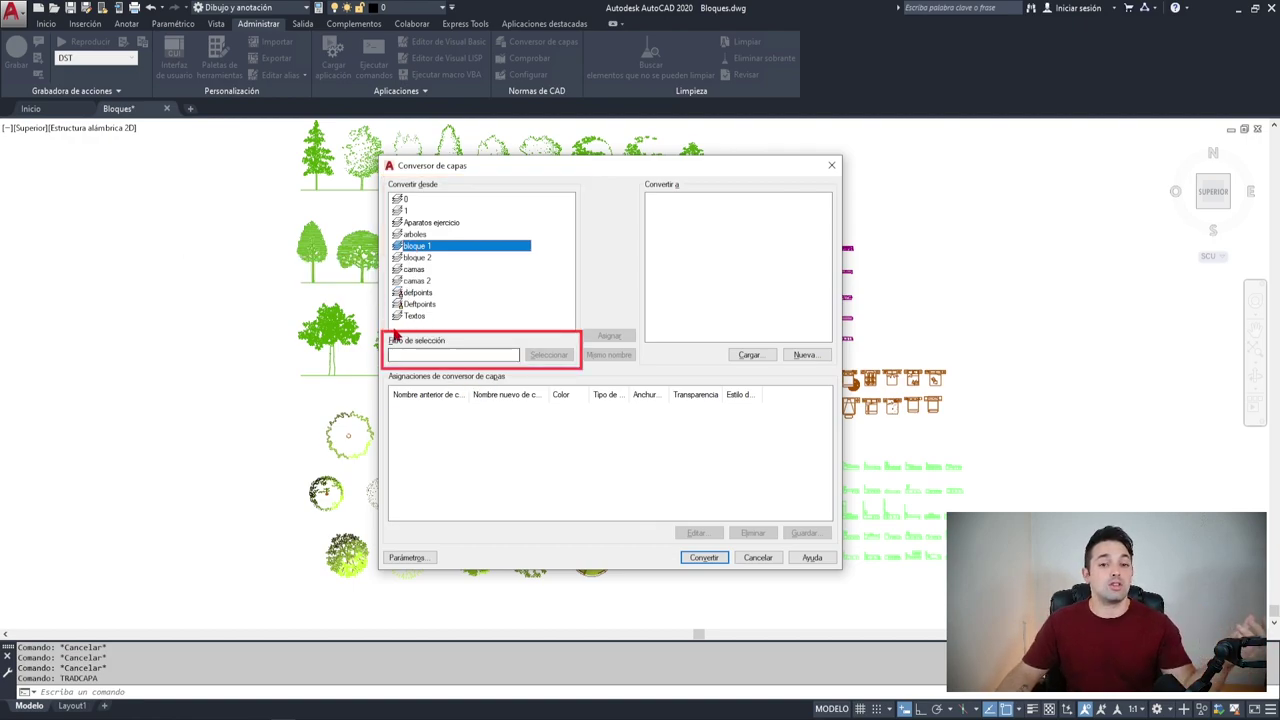
click(410, 199)
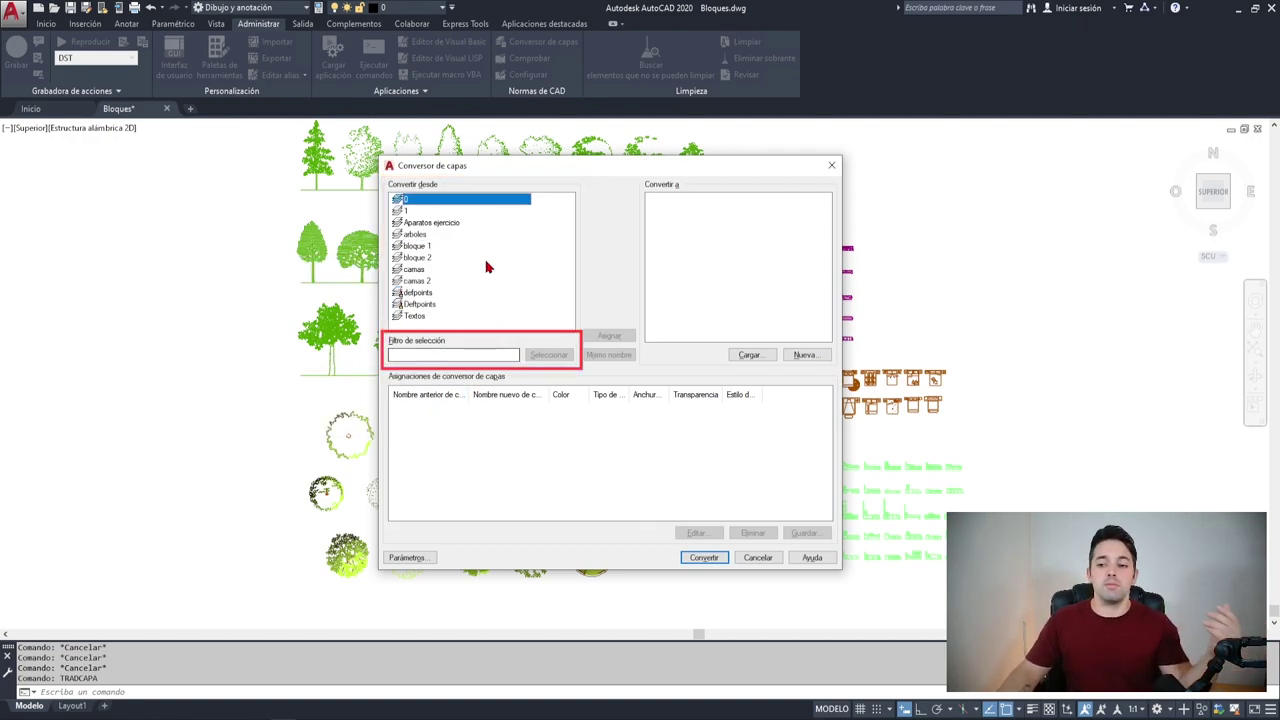
click(414, 270)
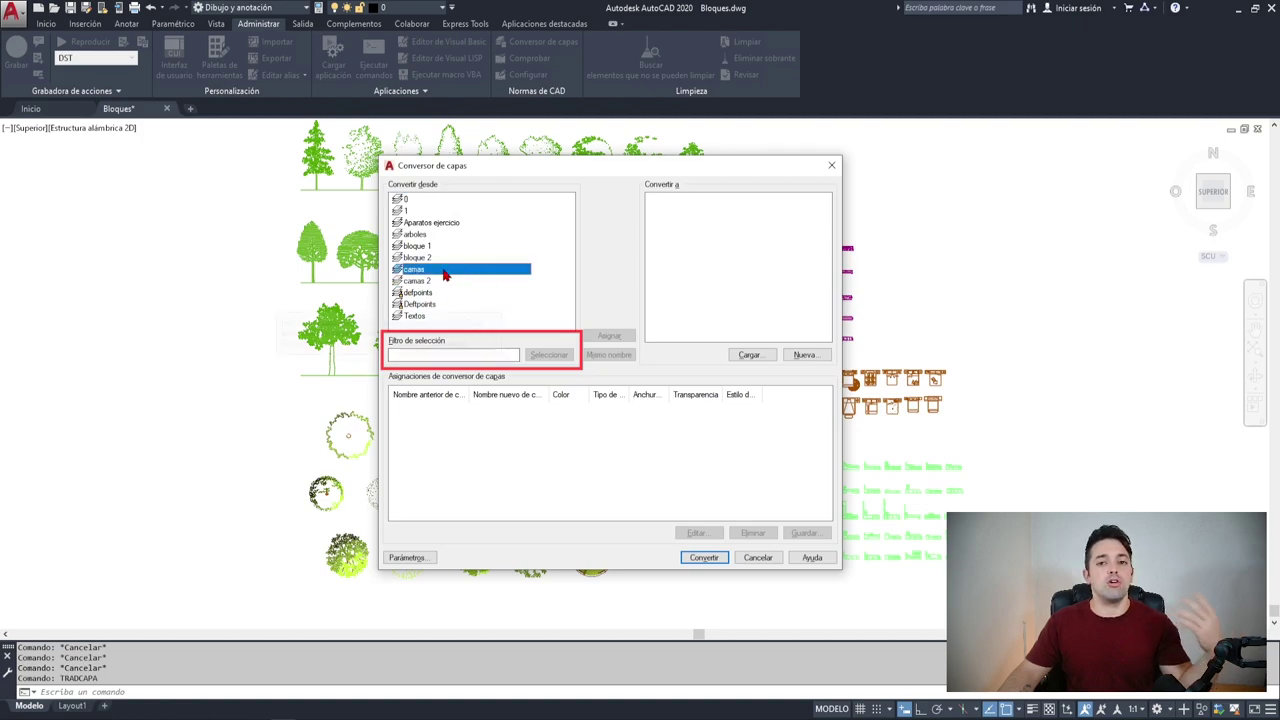
click(443, 354)
text(cam)
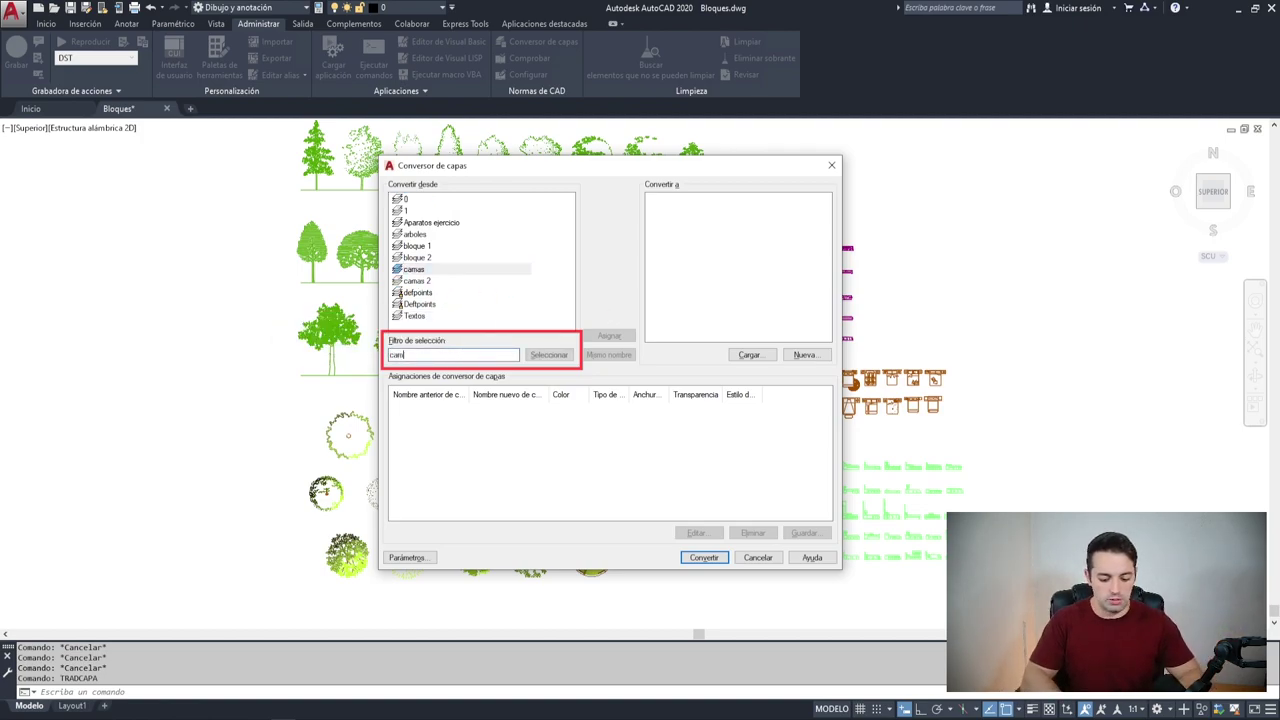
text(as*)
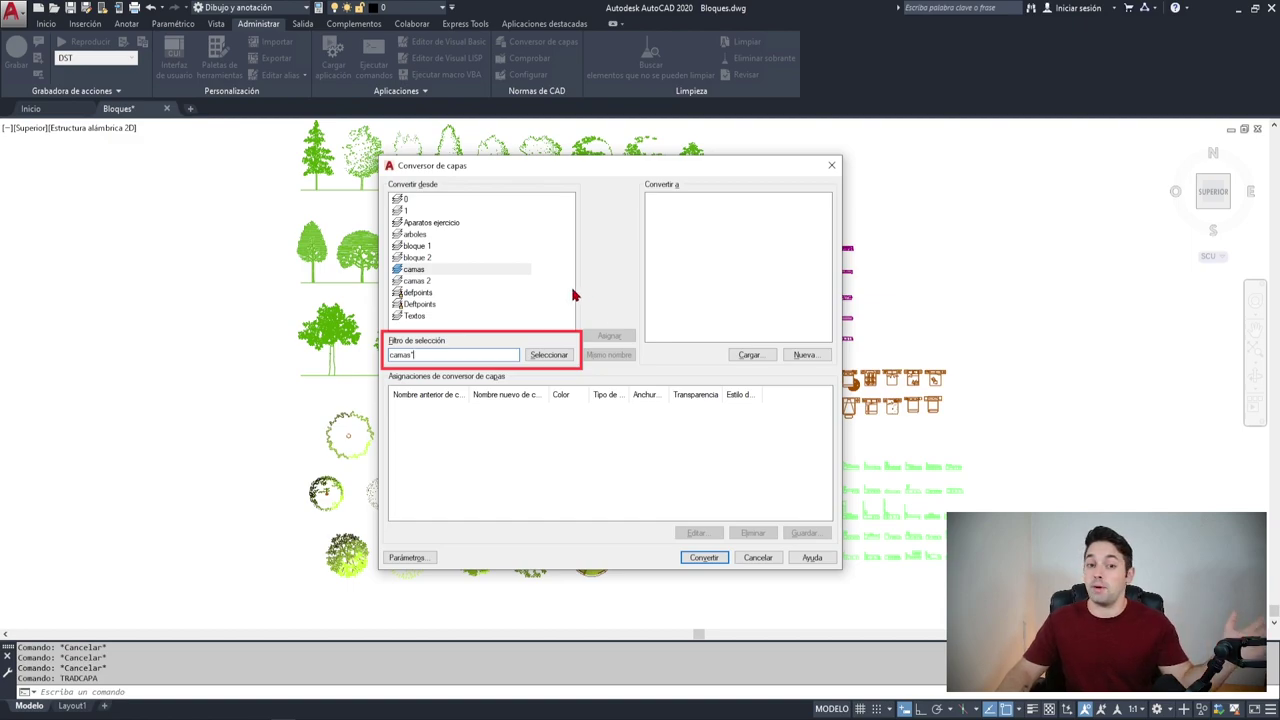
click(550, 357)
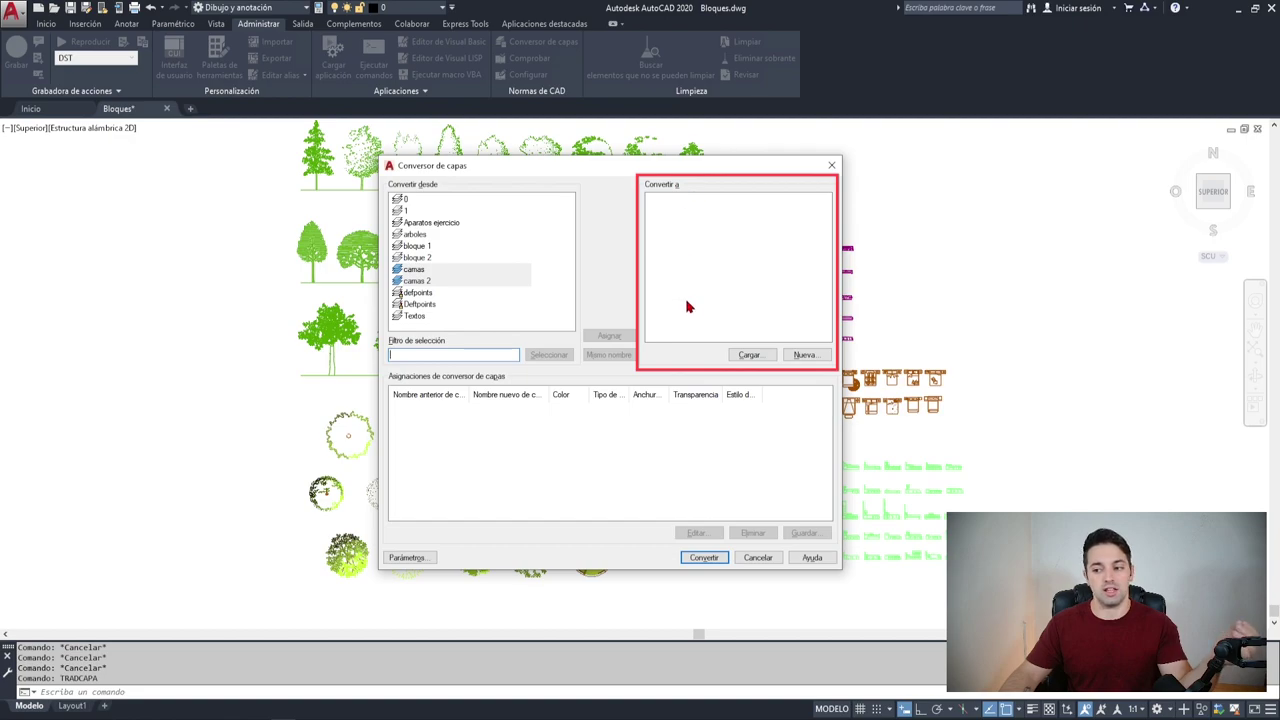
click(522, 197)
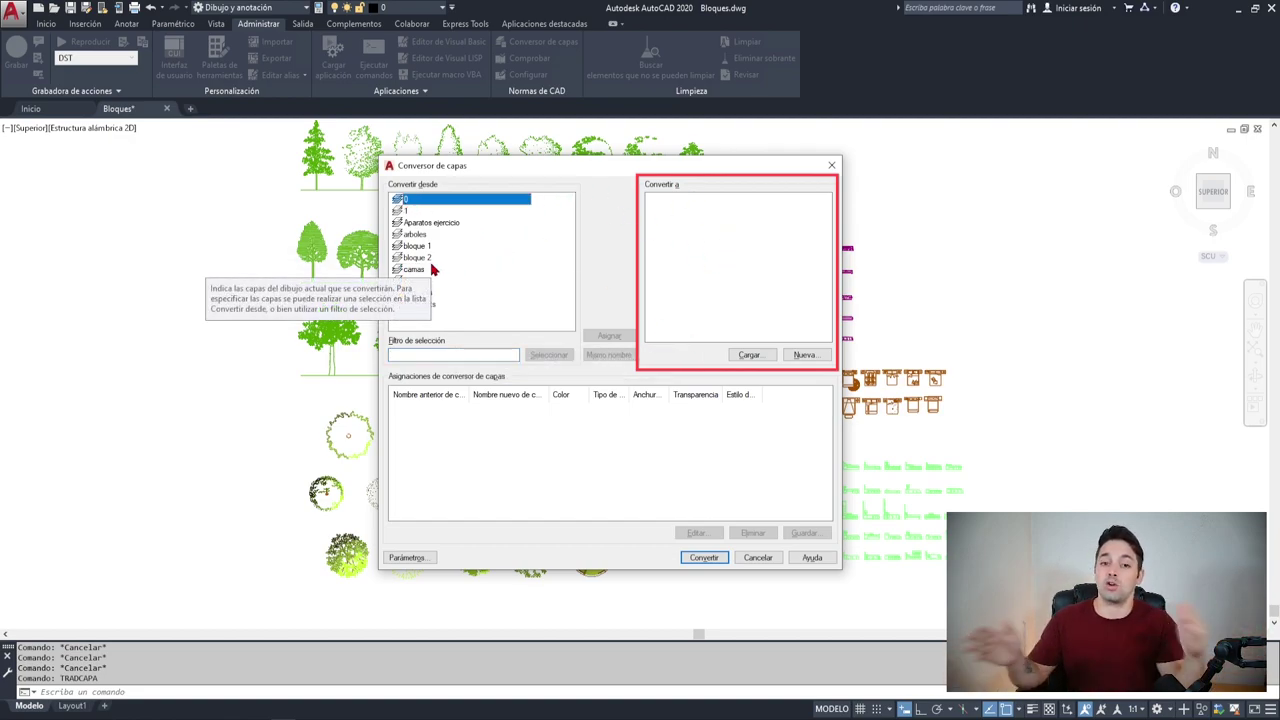
click(413, 433)
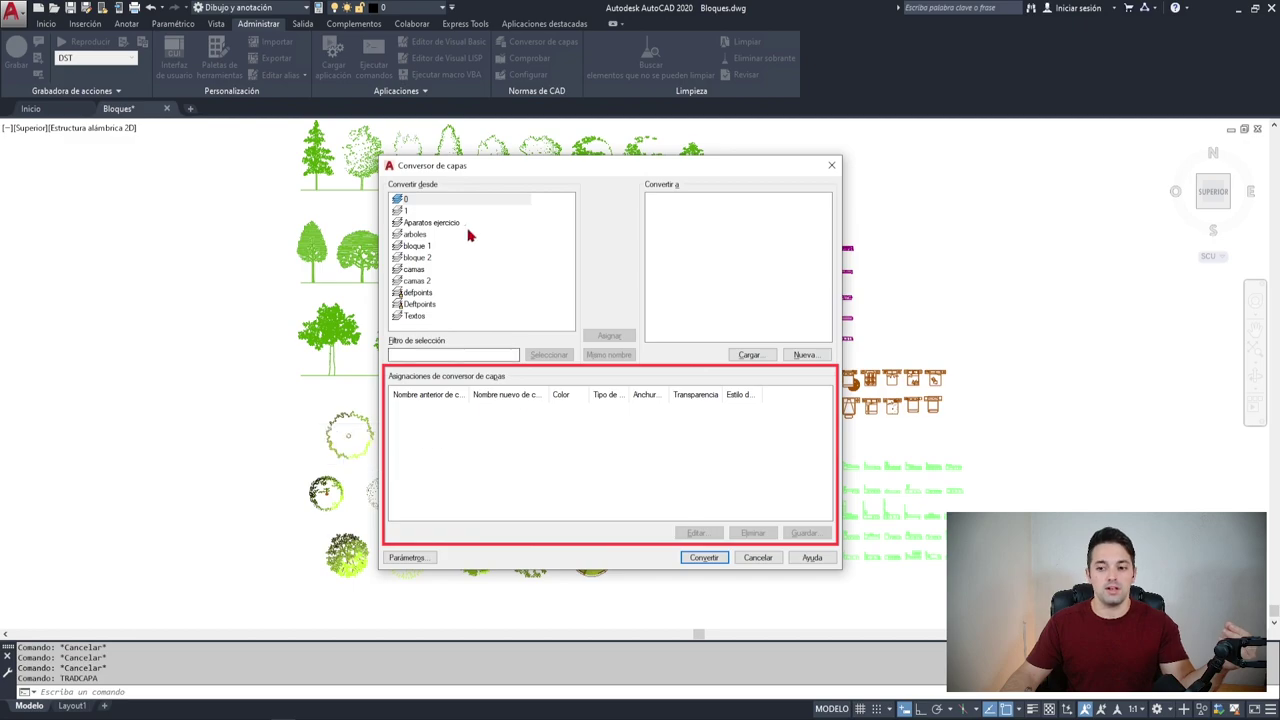
click(415, 234)
click(418, 257)
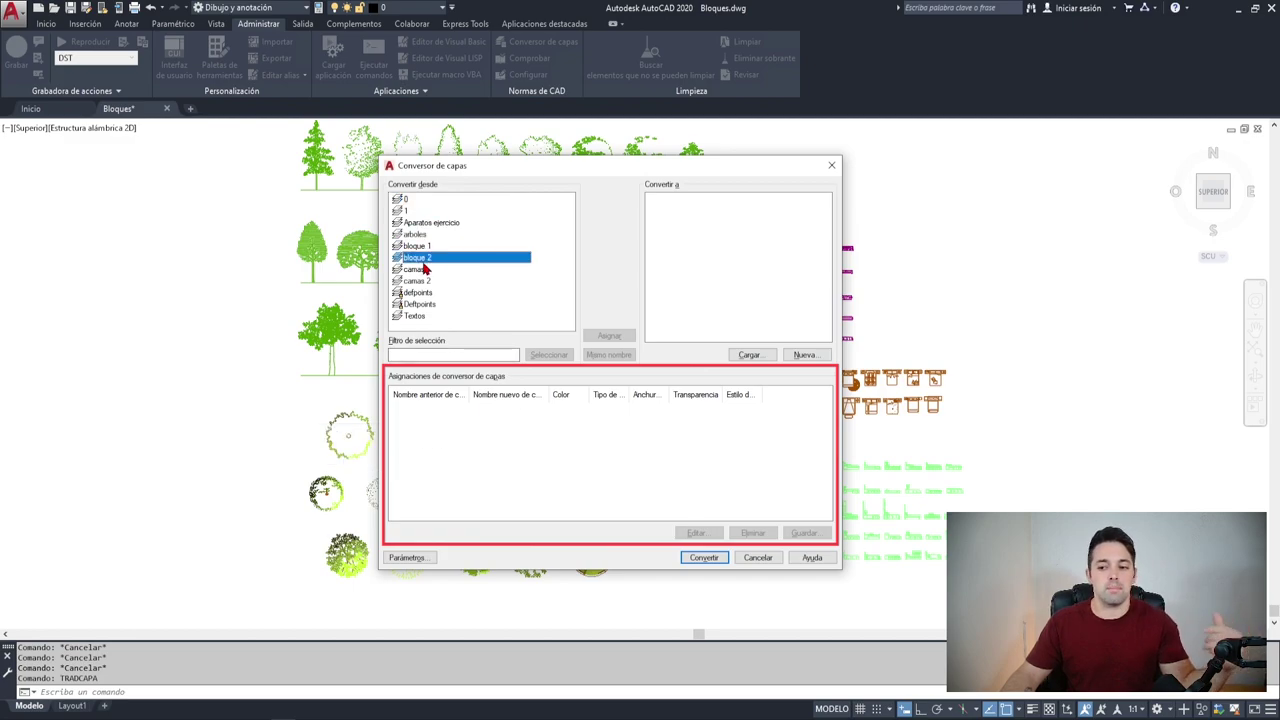
click(420, 304)
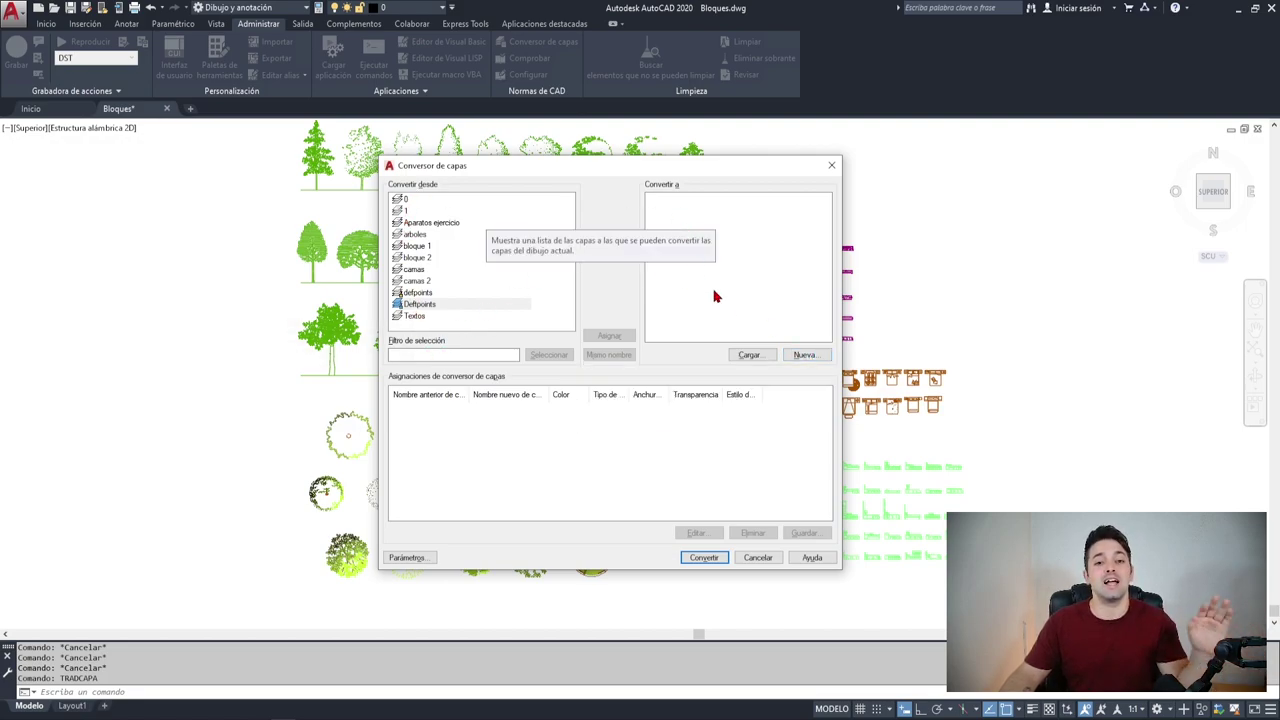
Step: Create a new target layer 0 with Continuous linetype and Default lineweight
click(806, 355)
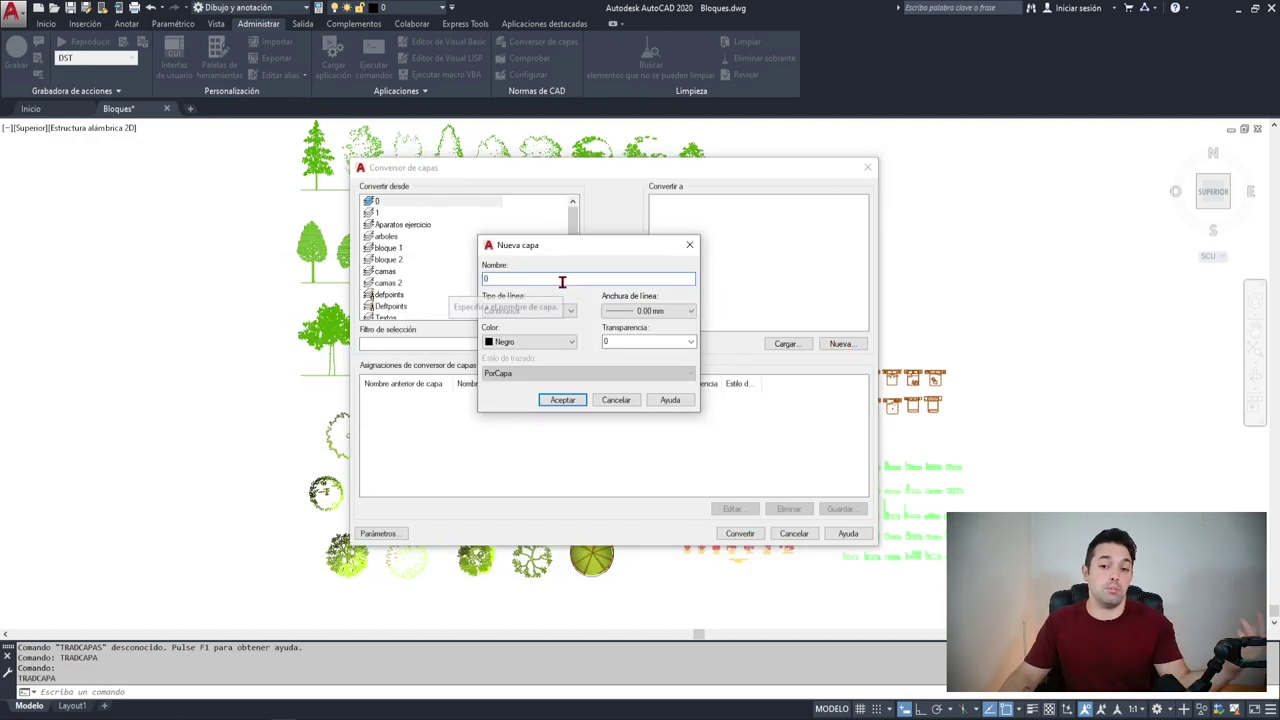
click(528, 310)
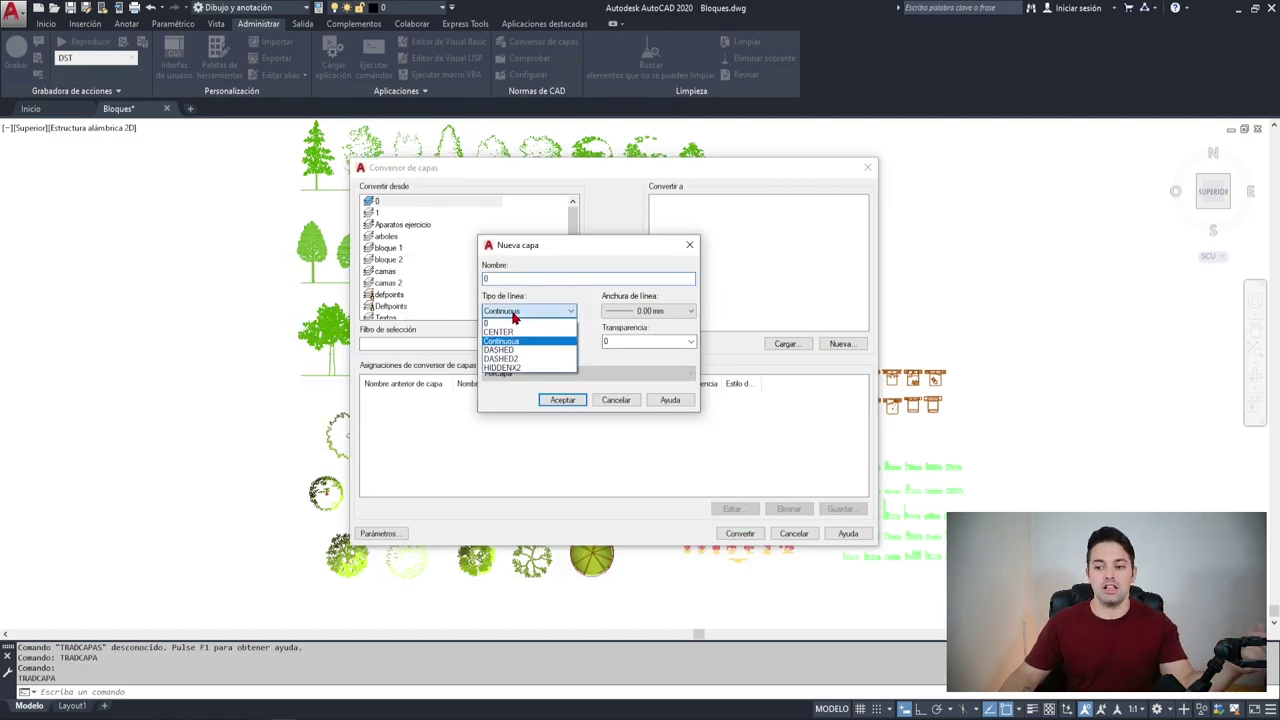
click(627, 318)
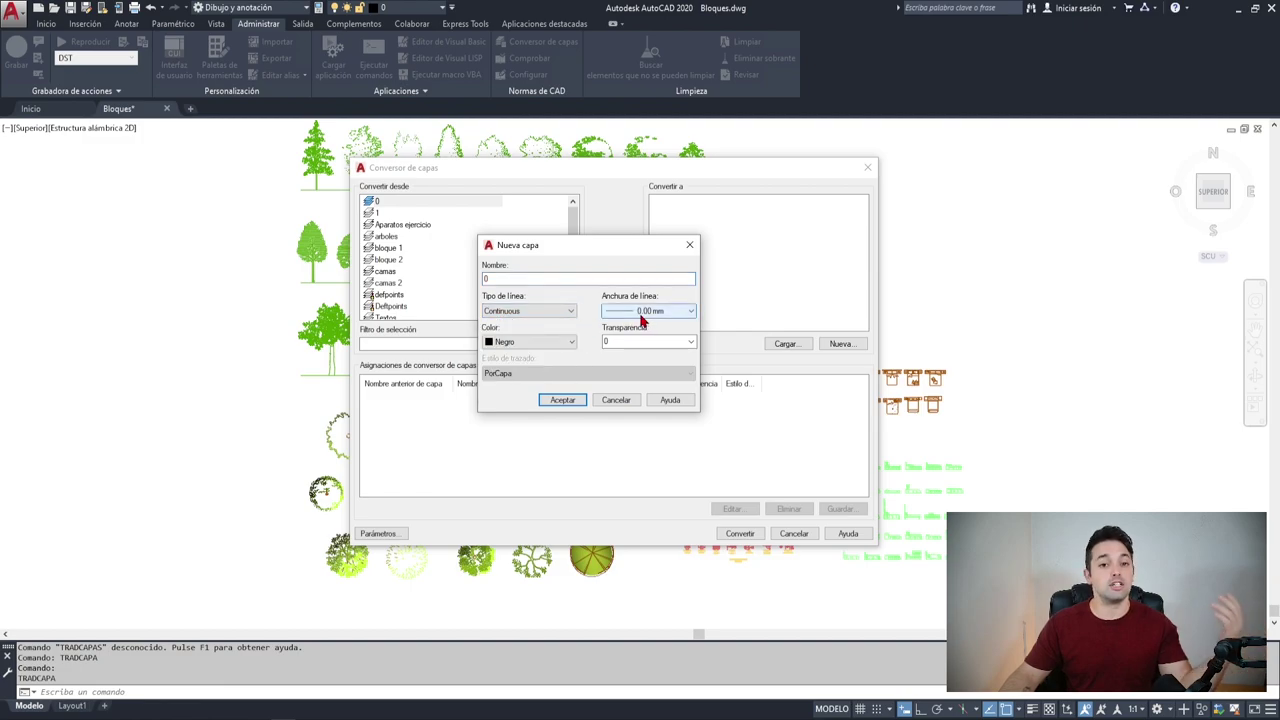
click(641, 318)
click(643, 324)
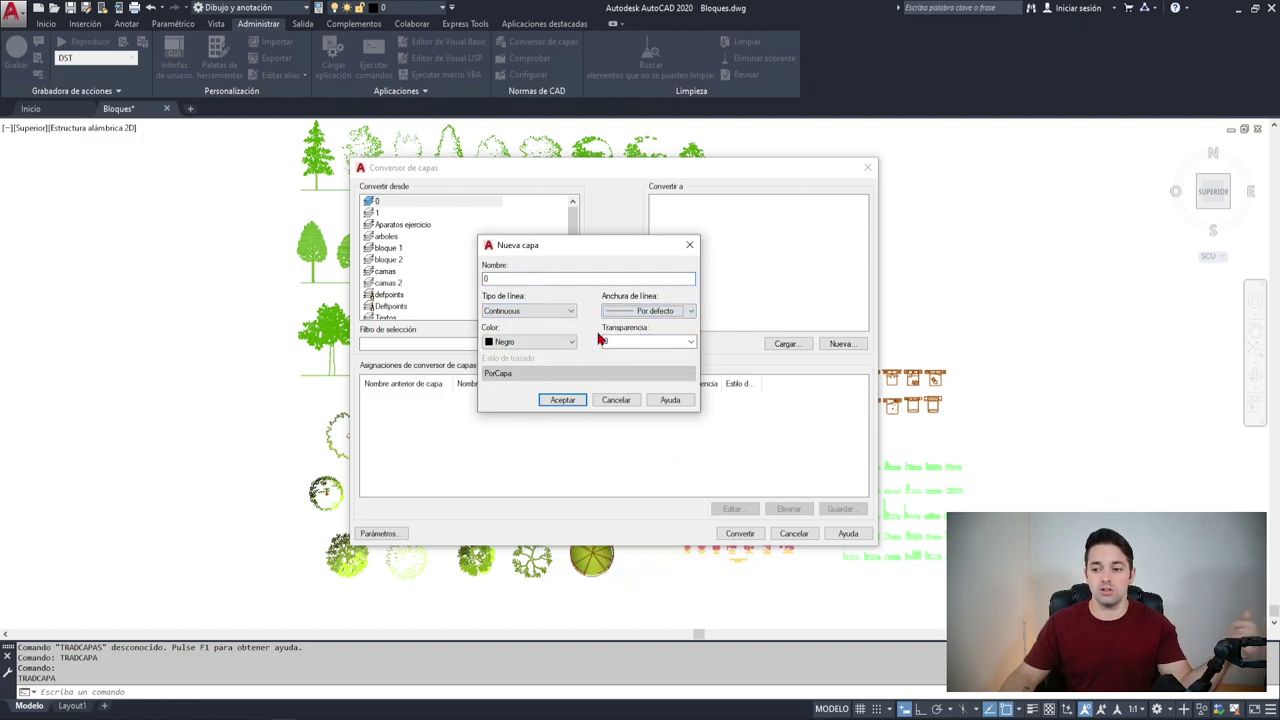
click(564, 401)
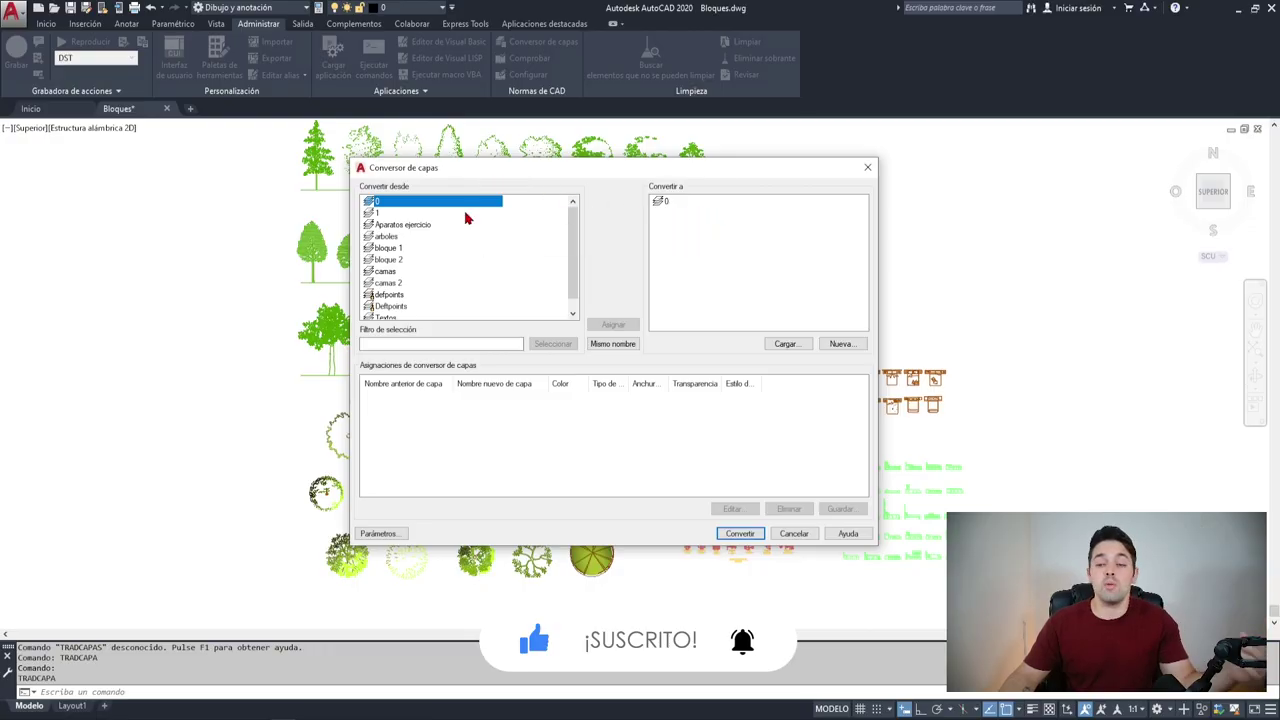
Step: Map layer 0 onto target layer 0 and layer 1 onto layer 0
click(557, 249)
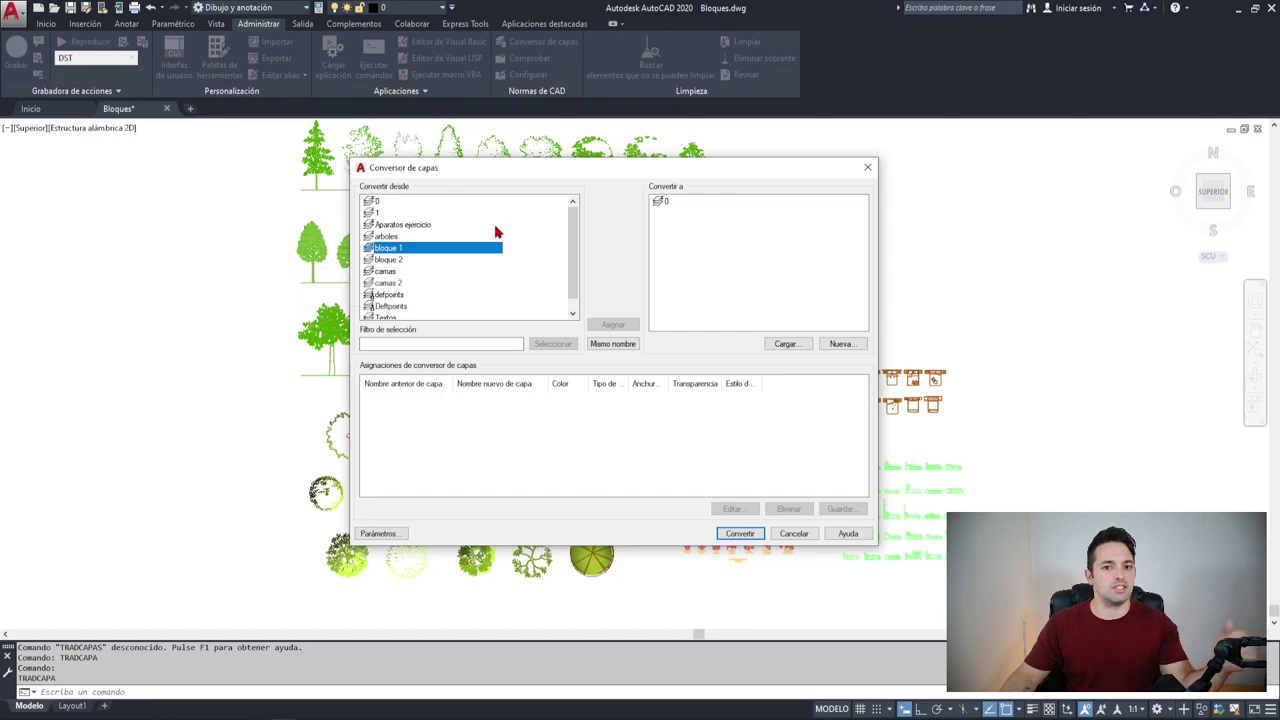
key(Down)
key(Down)
key(Down)
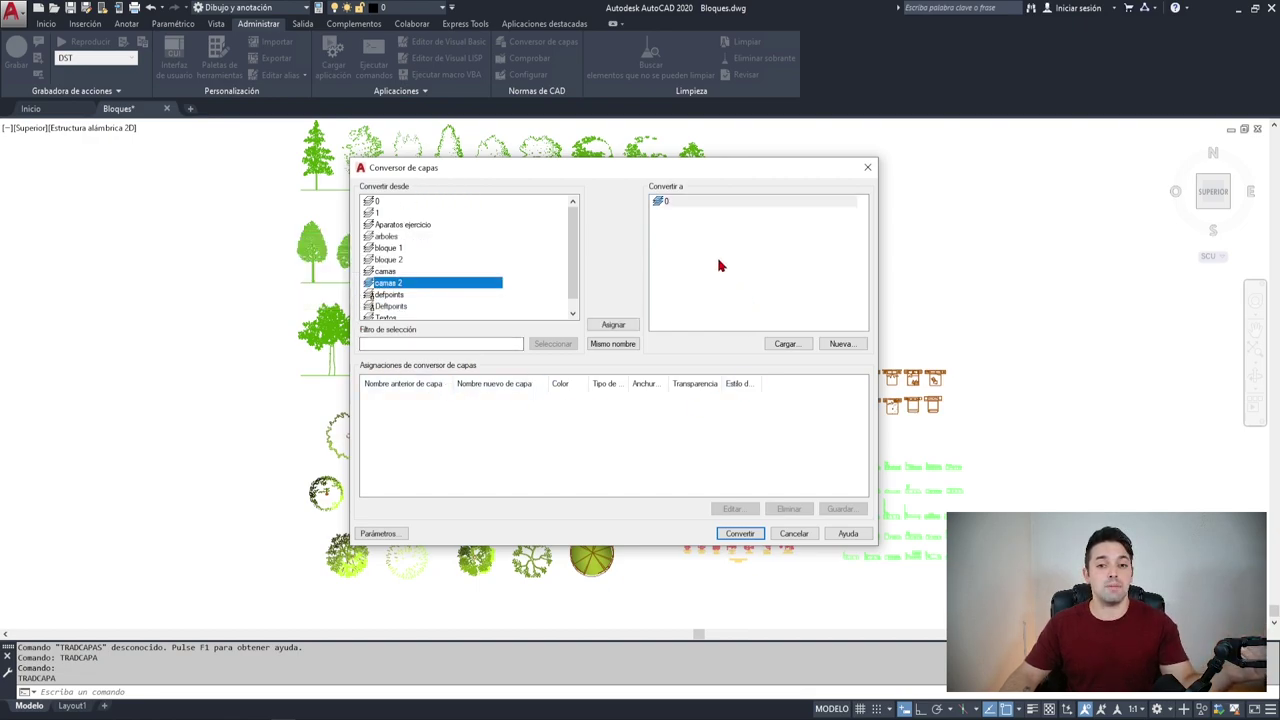
click(610, 345)
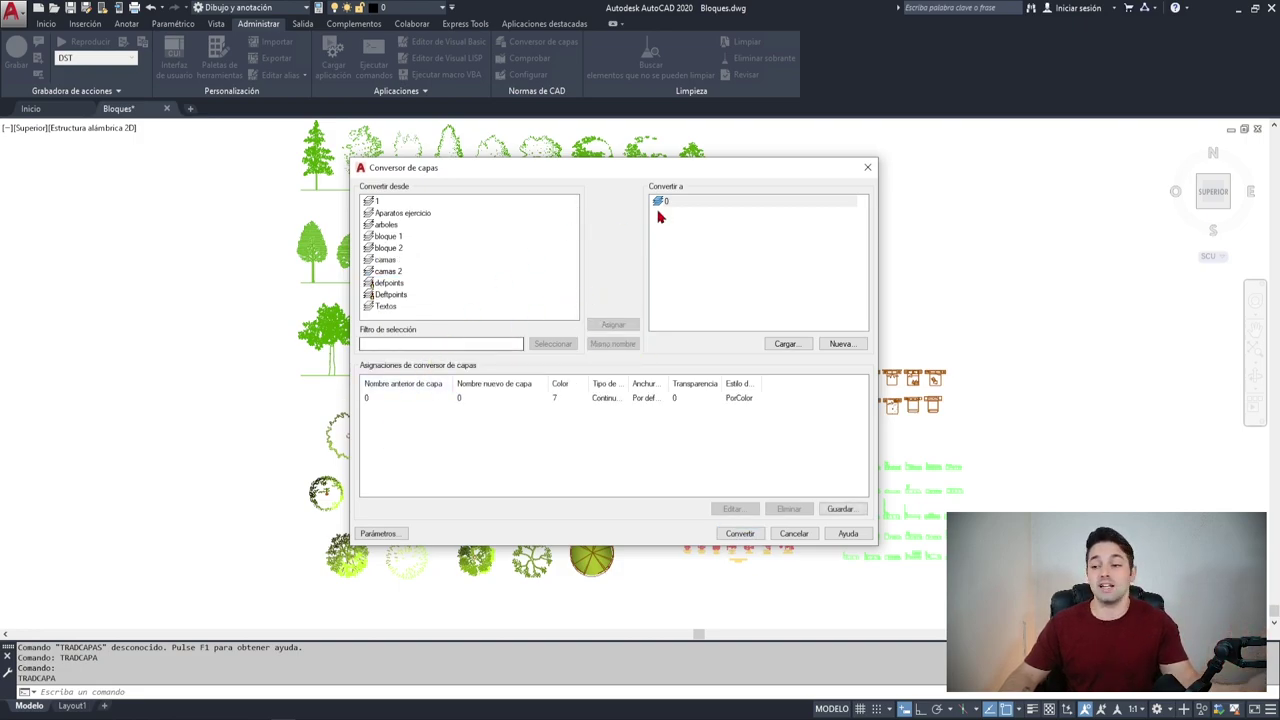
click(381, 400)
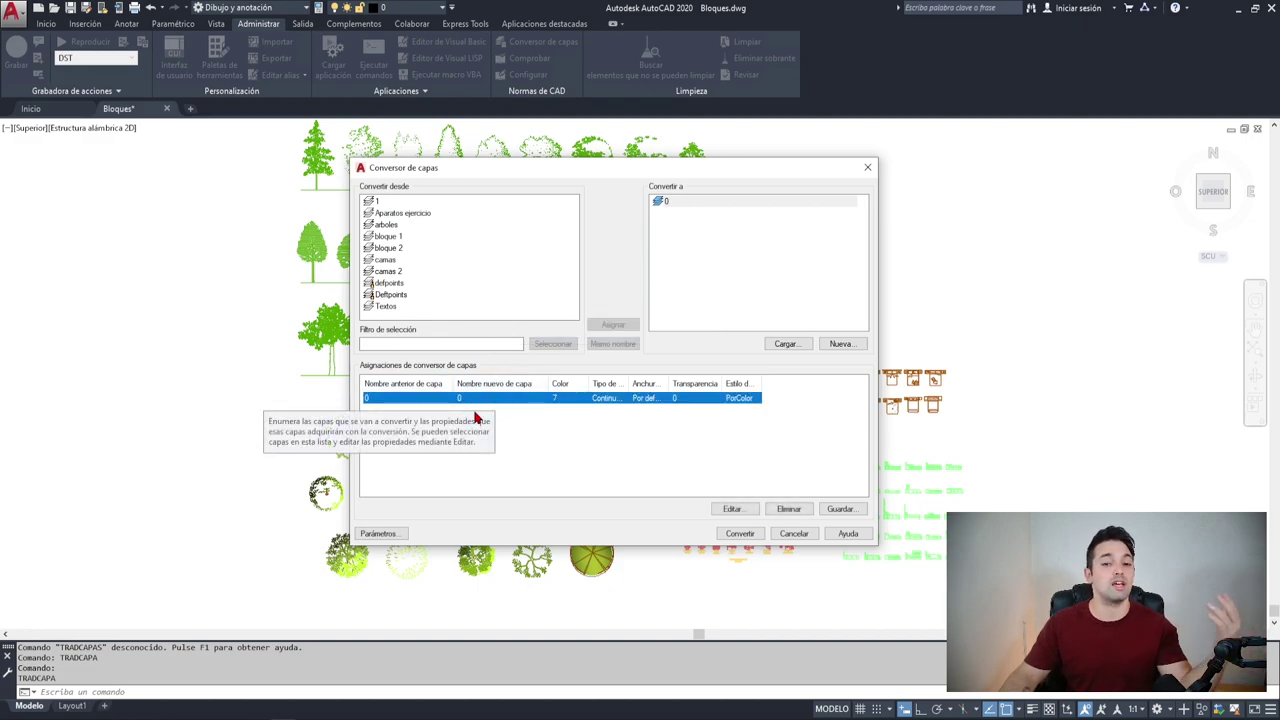
click(393, 204)
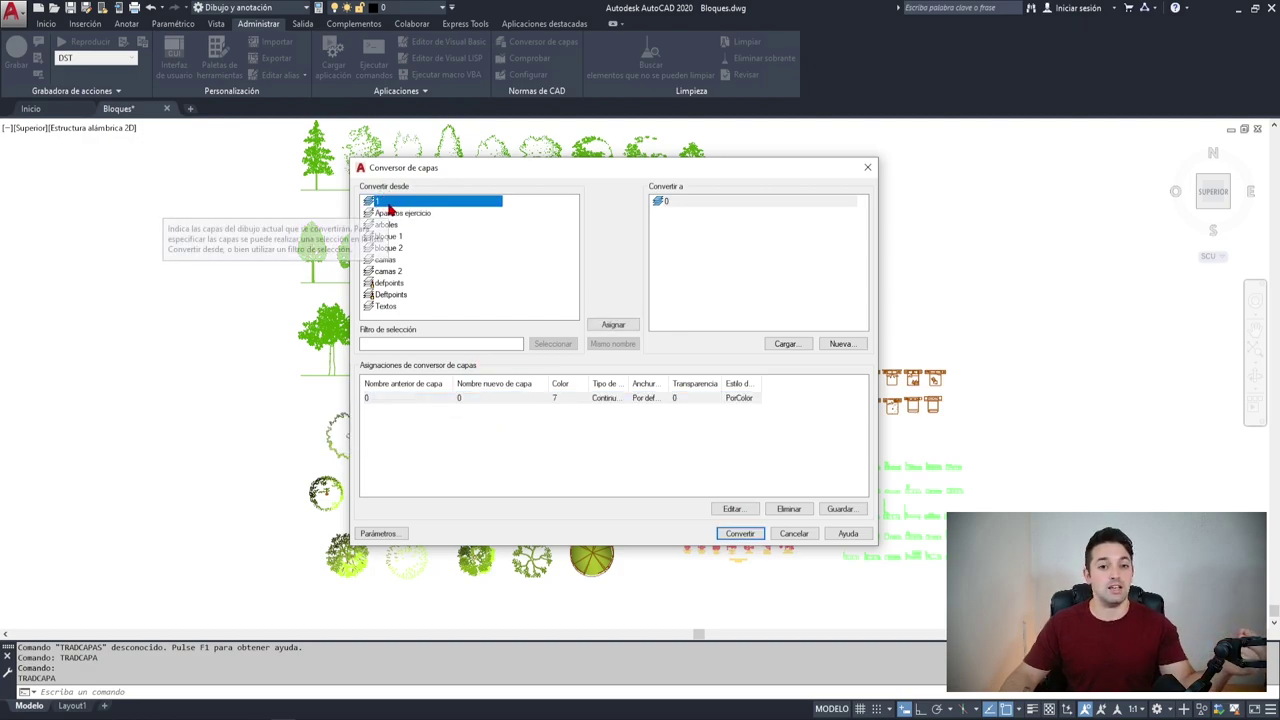
click(692, 207)
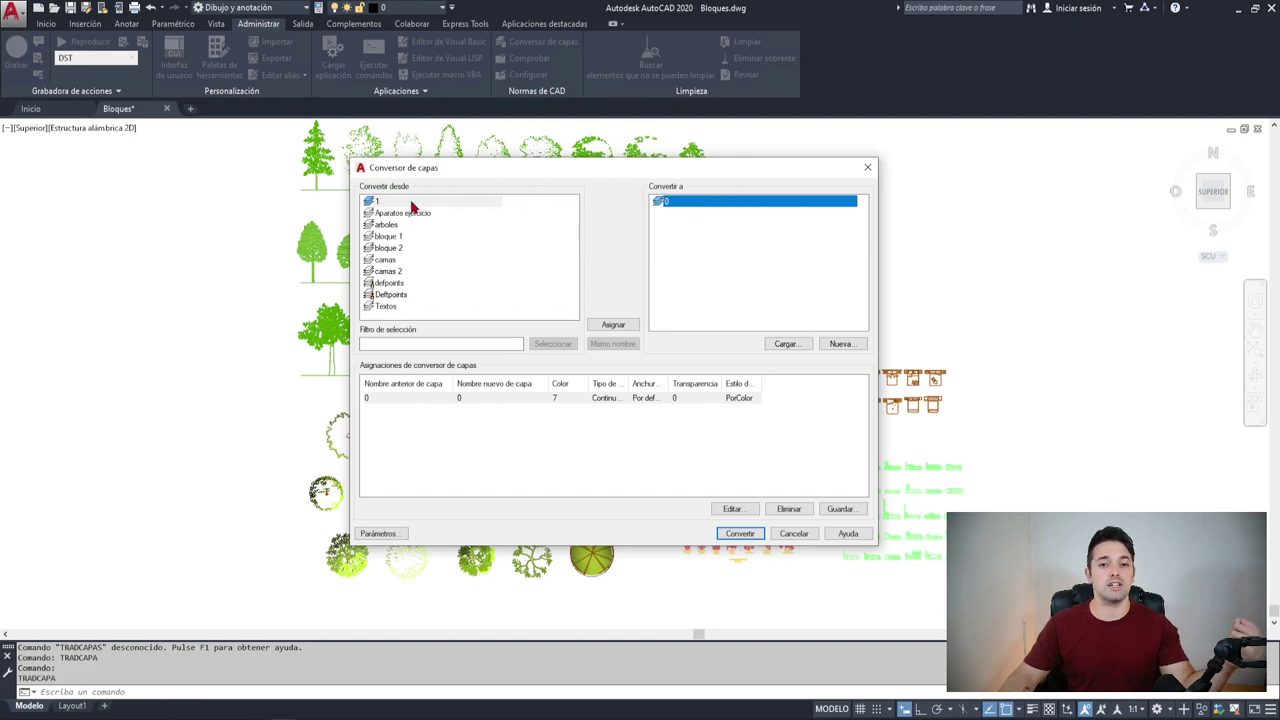
click(613, 326)
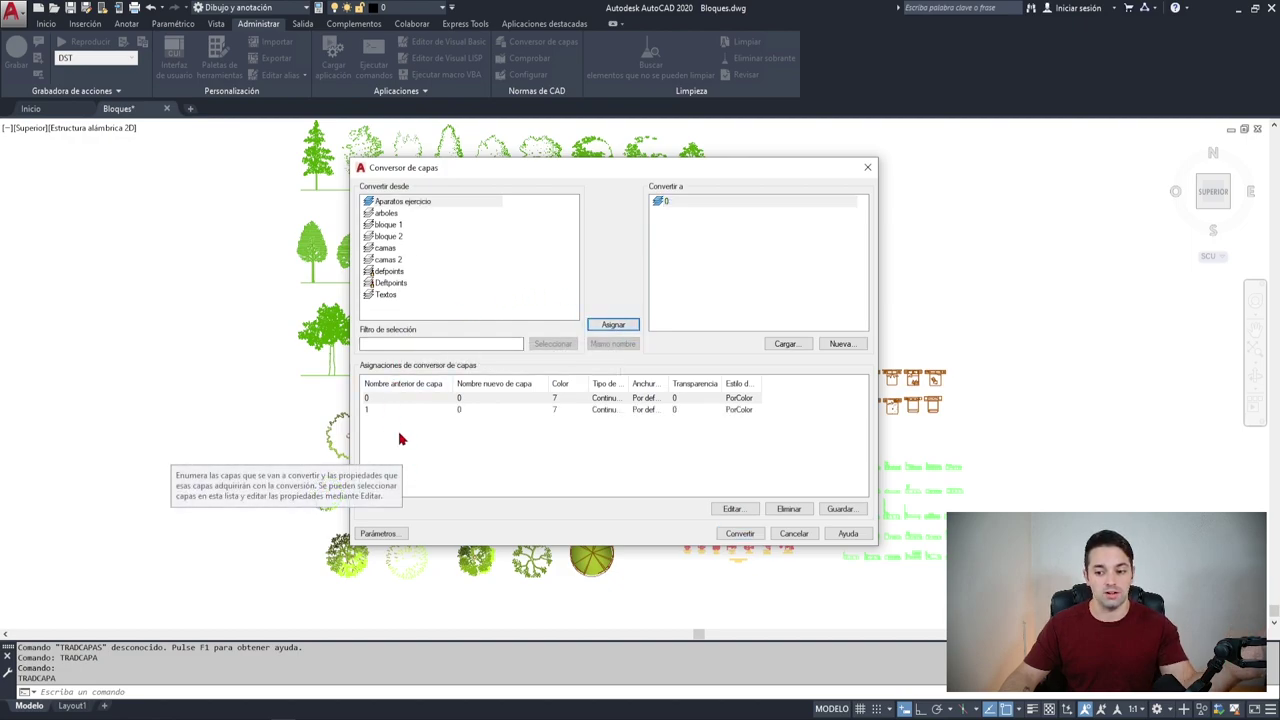
Step: Map Aparatos ejercicio and all remaining layers, arboles through Textos, to layer 0
click(385, 203)
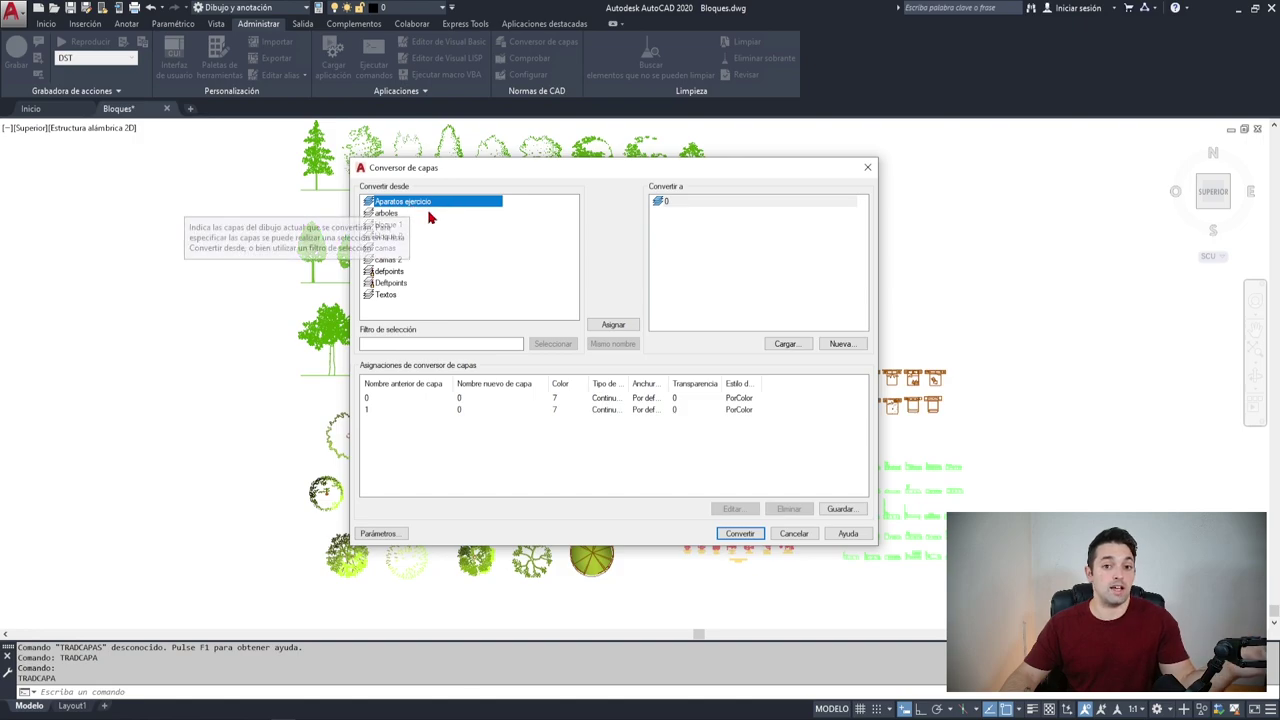
click(697, 205)
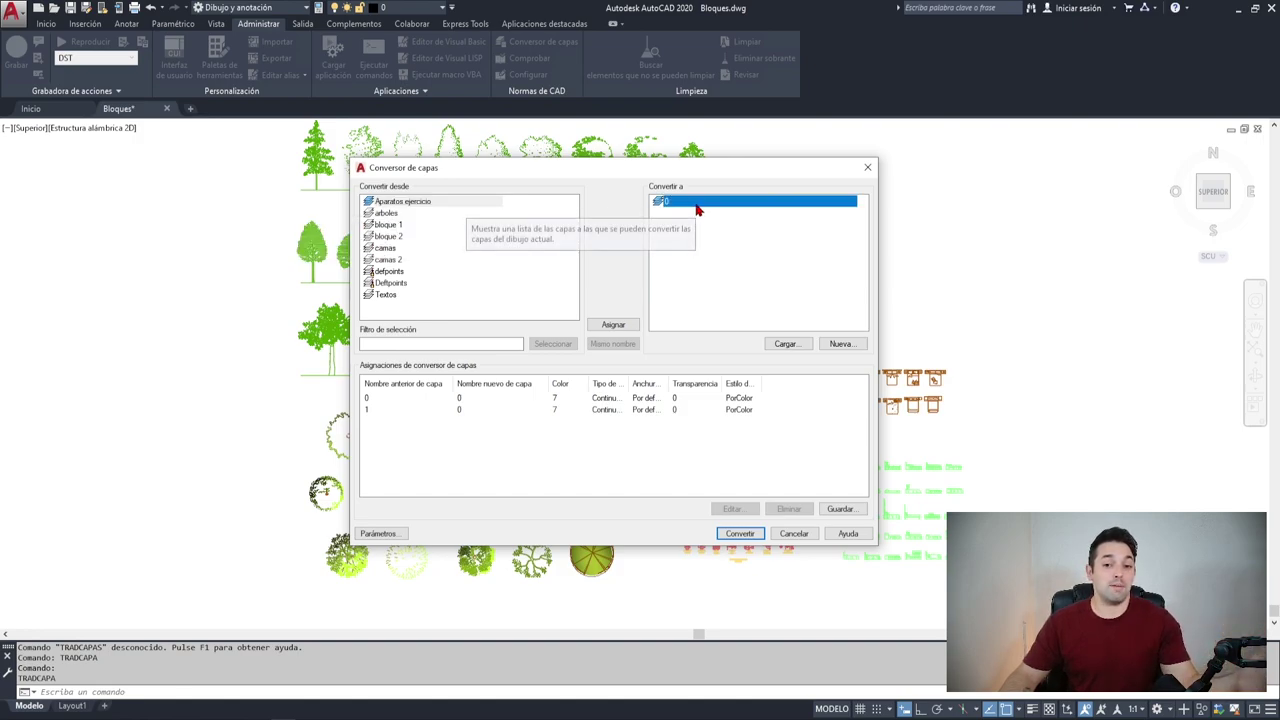
double_click(697, 205)
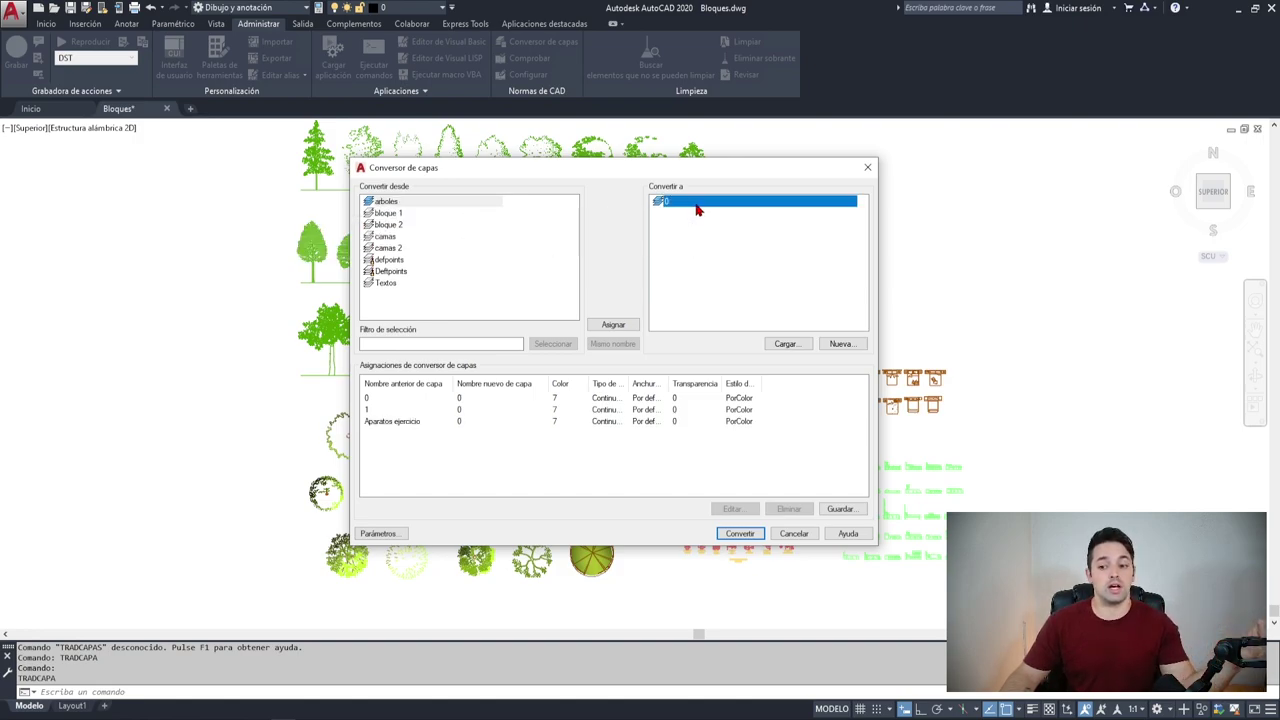
click(396, 426)
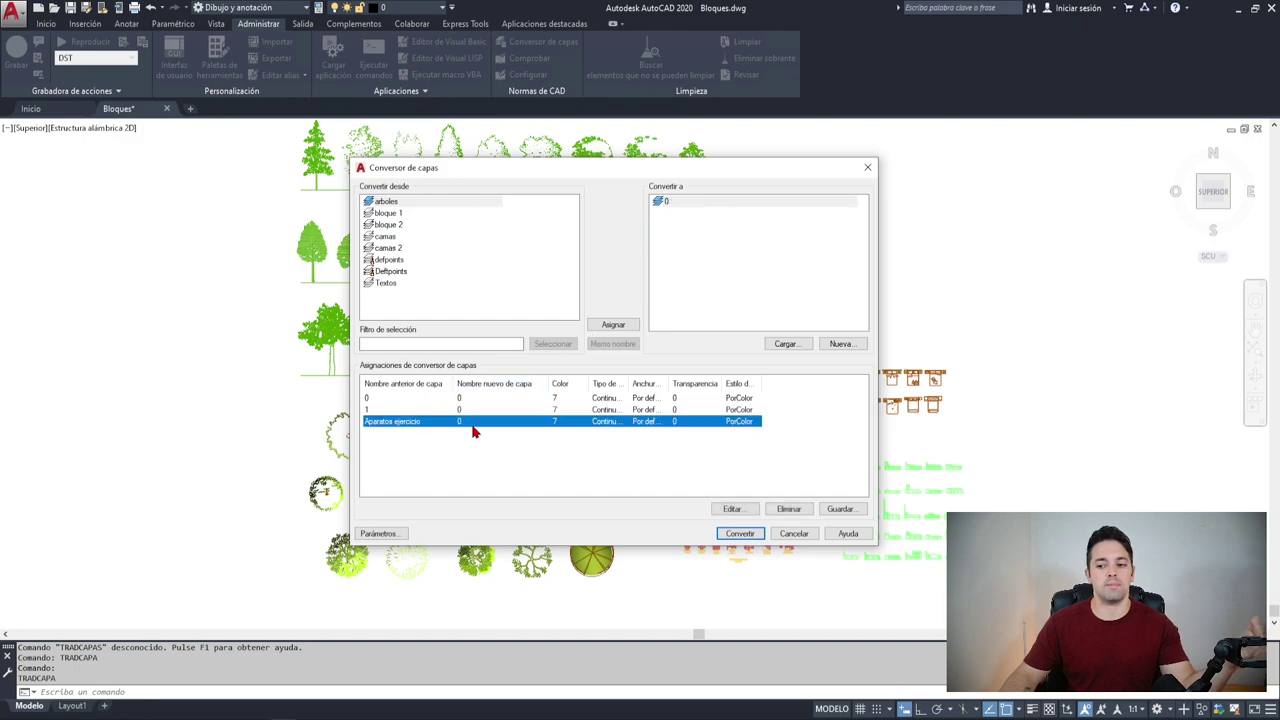
click(443, 316)
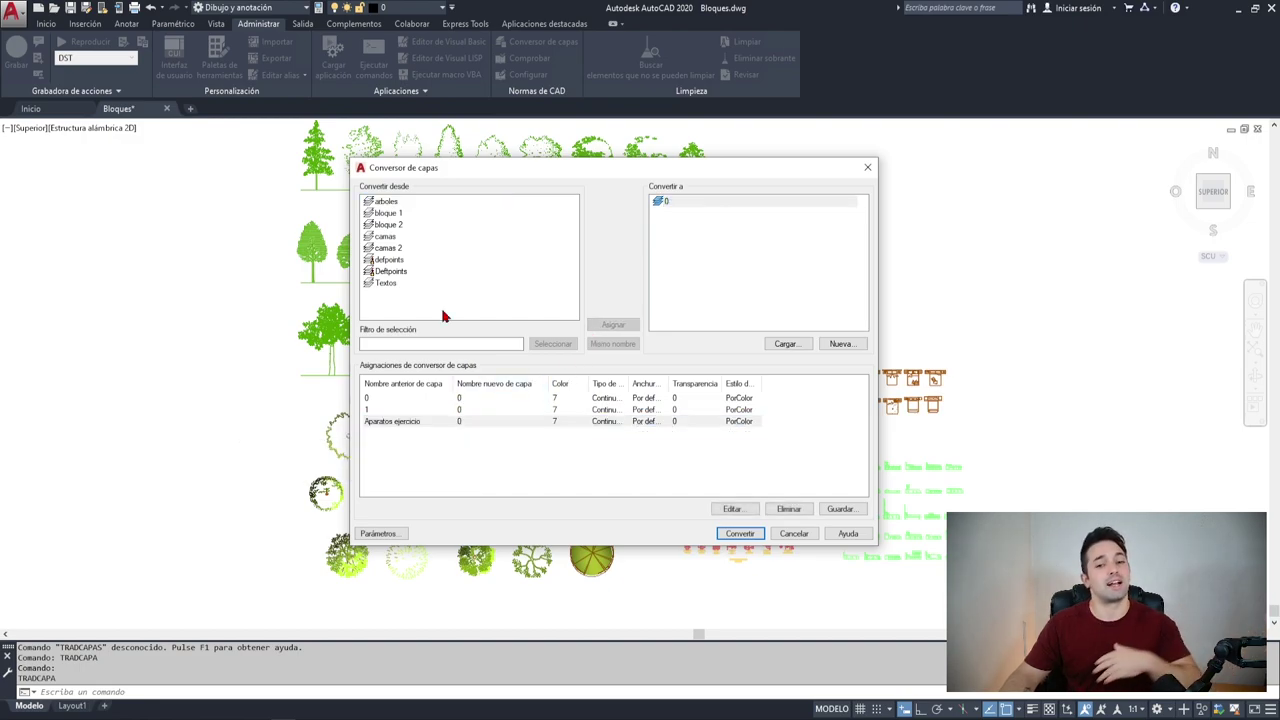
drag(443, 316, 380, 192)
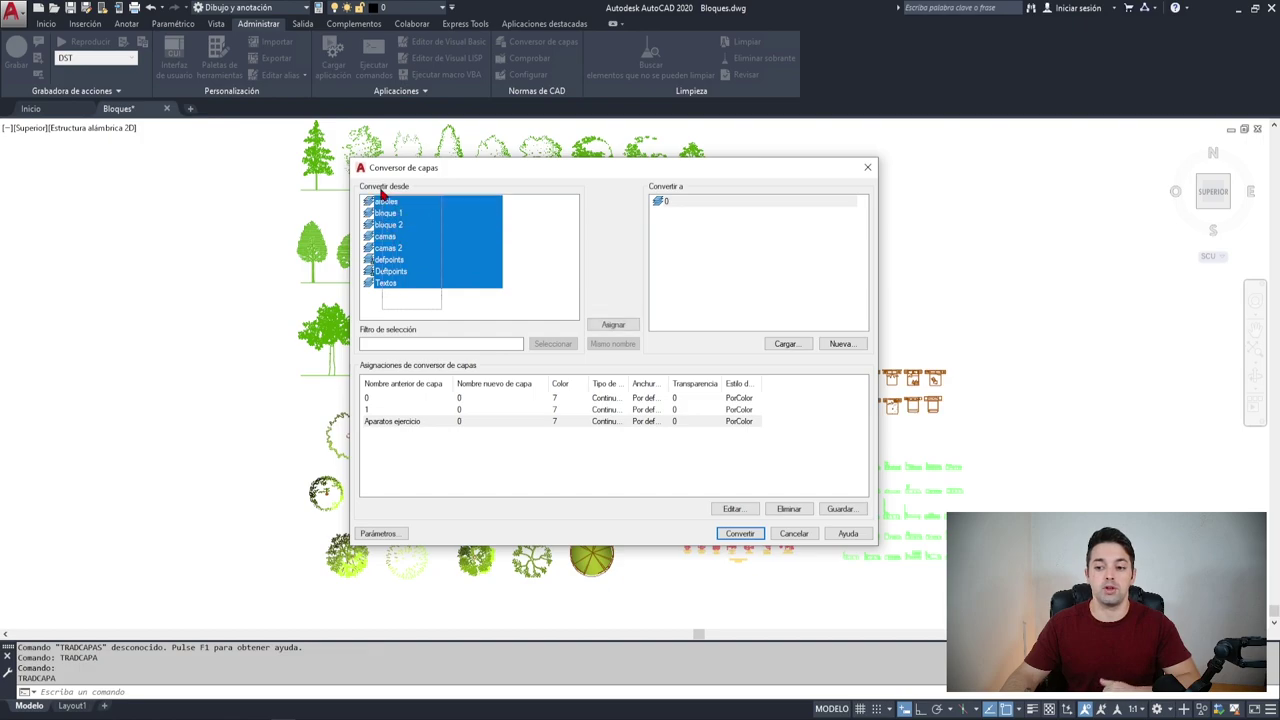
double_click(684, 204)
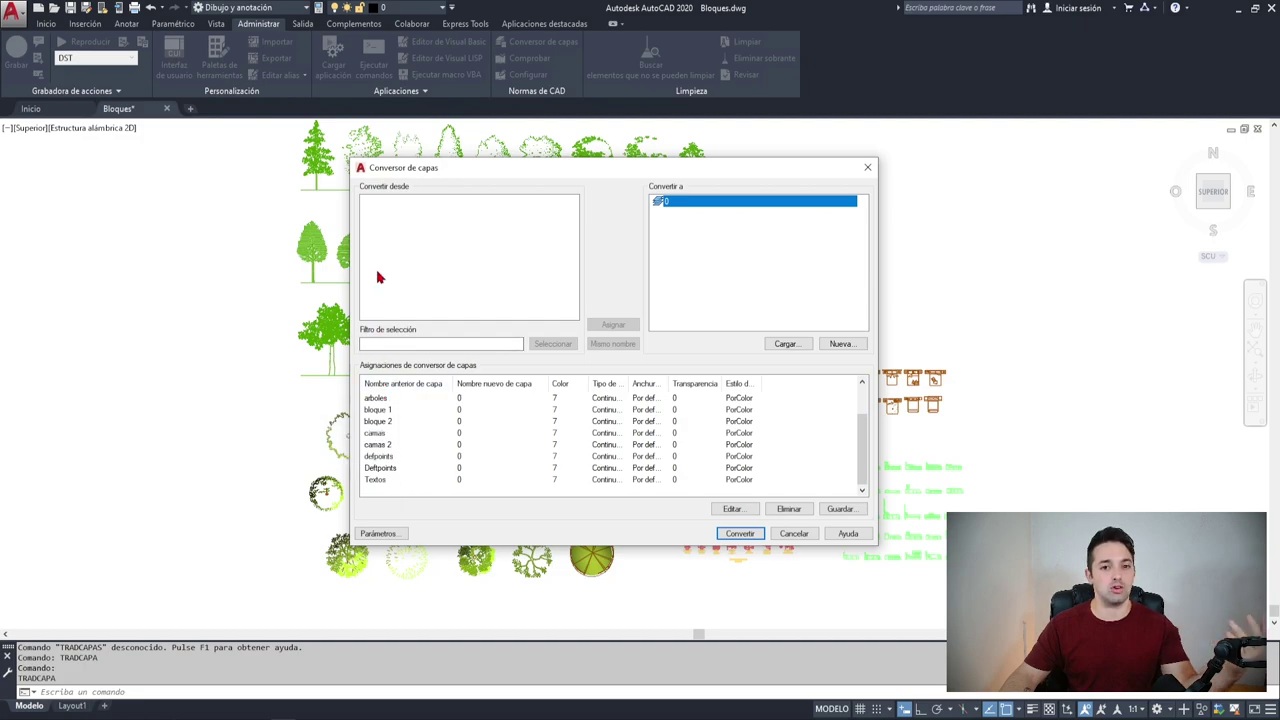
click(406, 207)
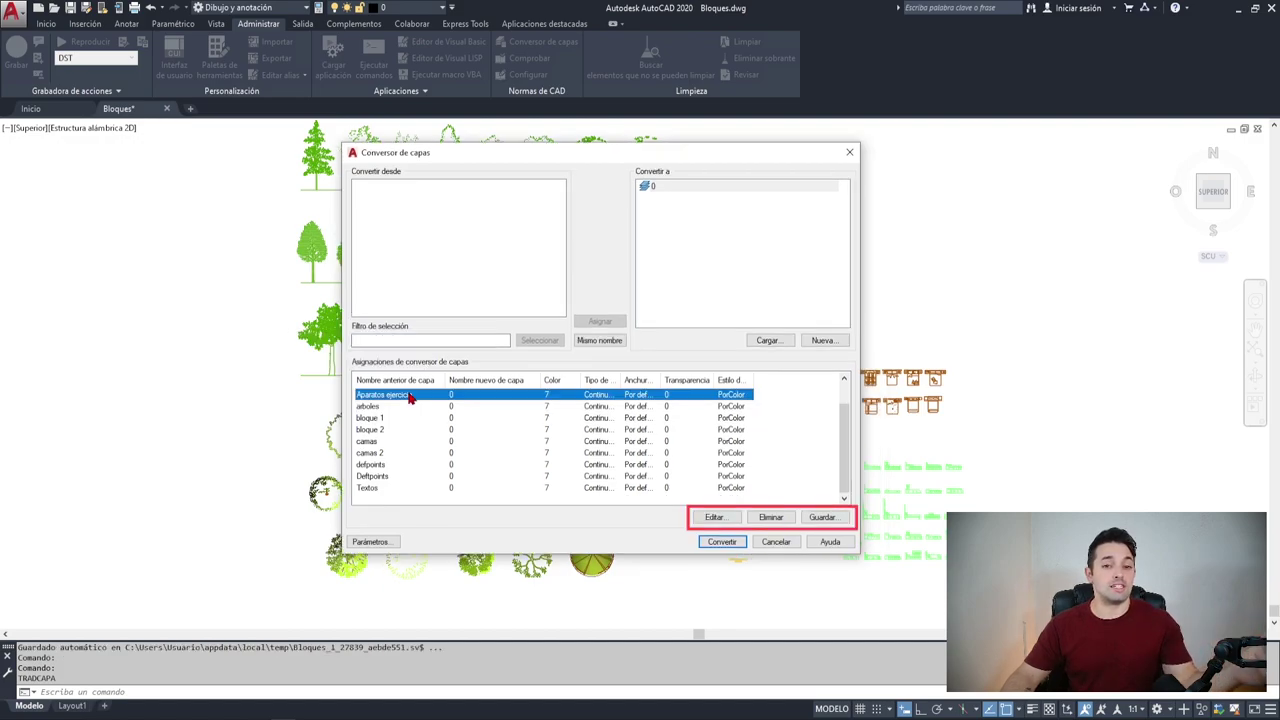
click(815, 514)
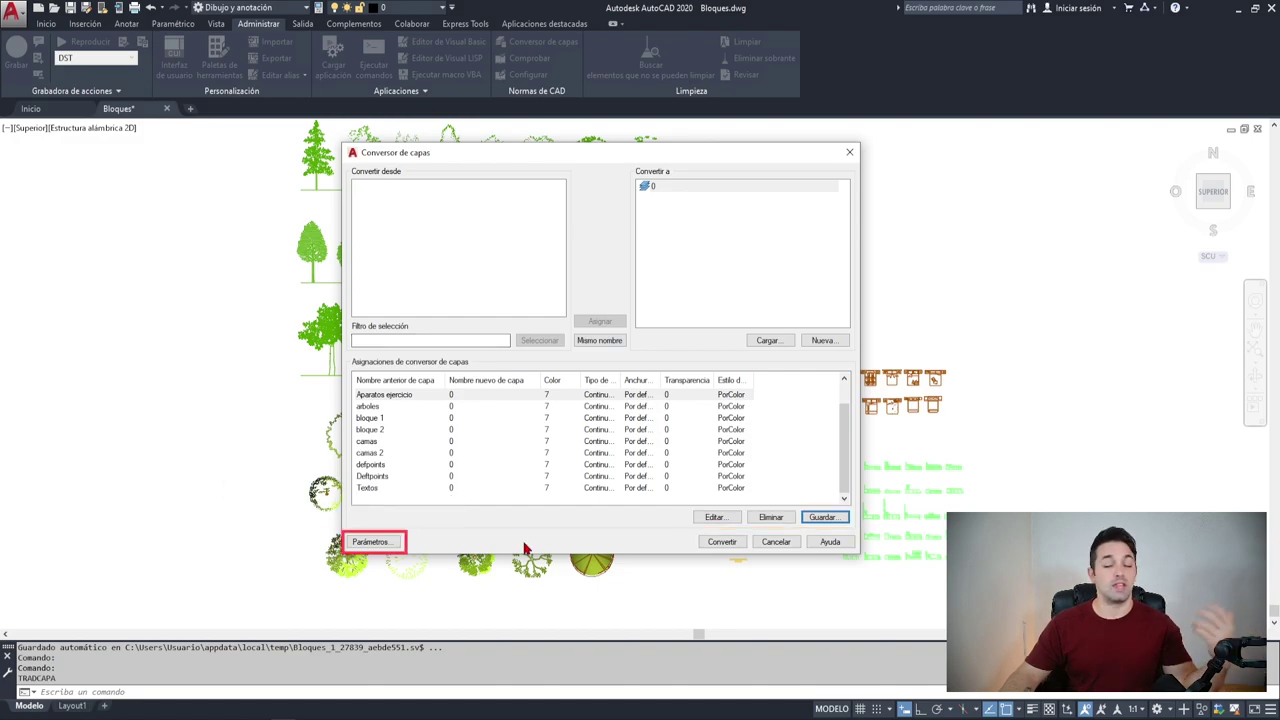
Step: Keep all translation settings on, preview bloque 1 and arboles, then translate without saving mappings
click(378, 543)
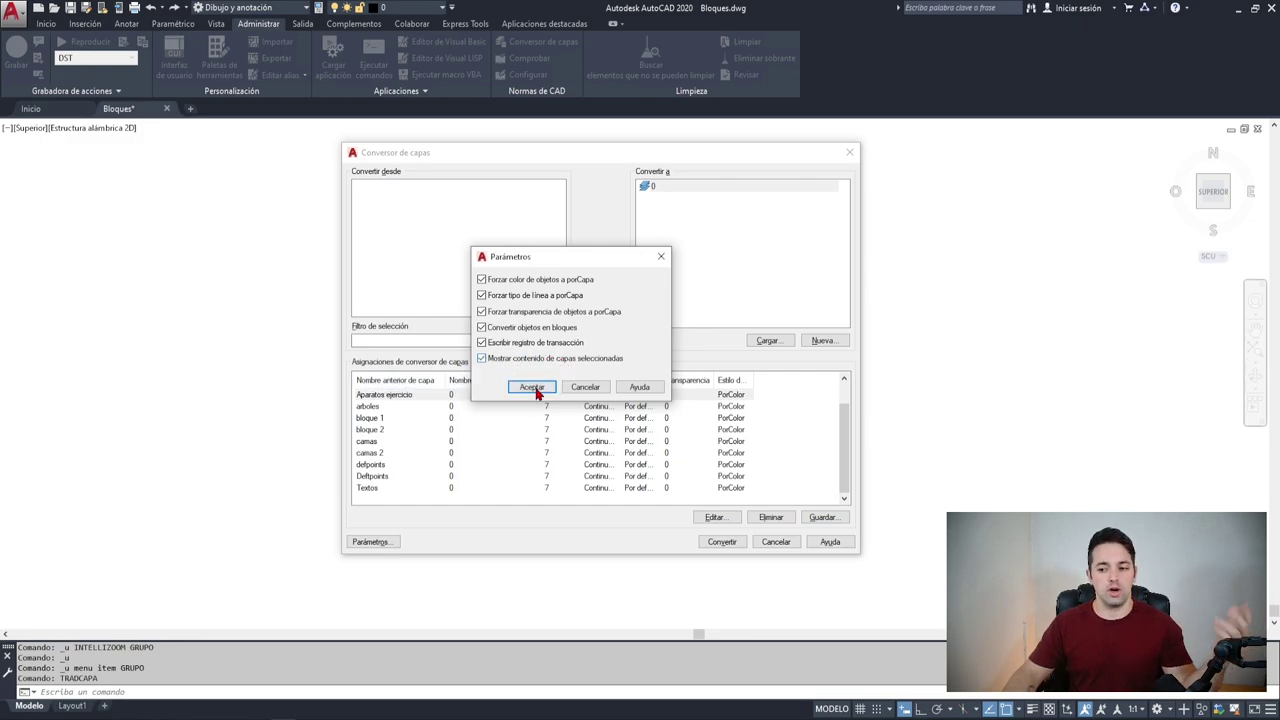
click(530, 387)
drag(567, 162, 884, 177)
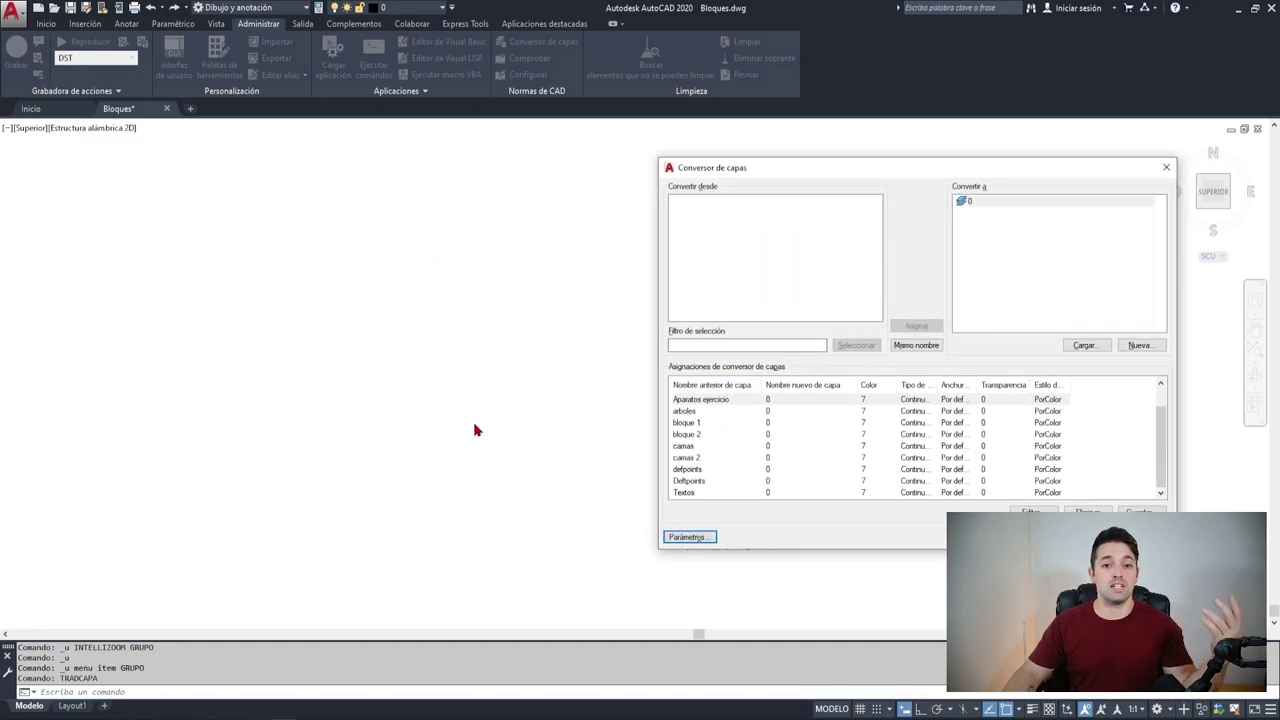
click(768, 424)
click(689, 413)
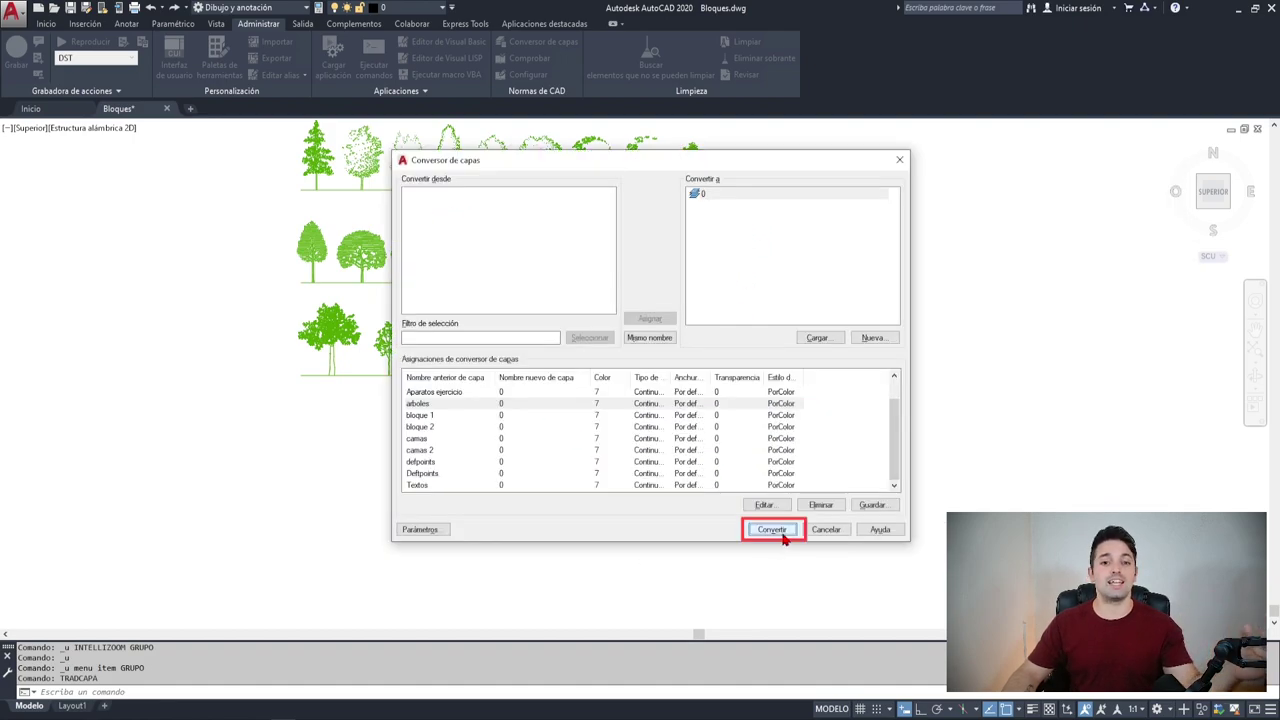
click(783, 536)
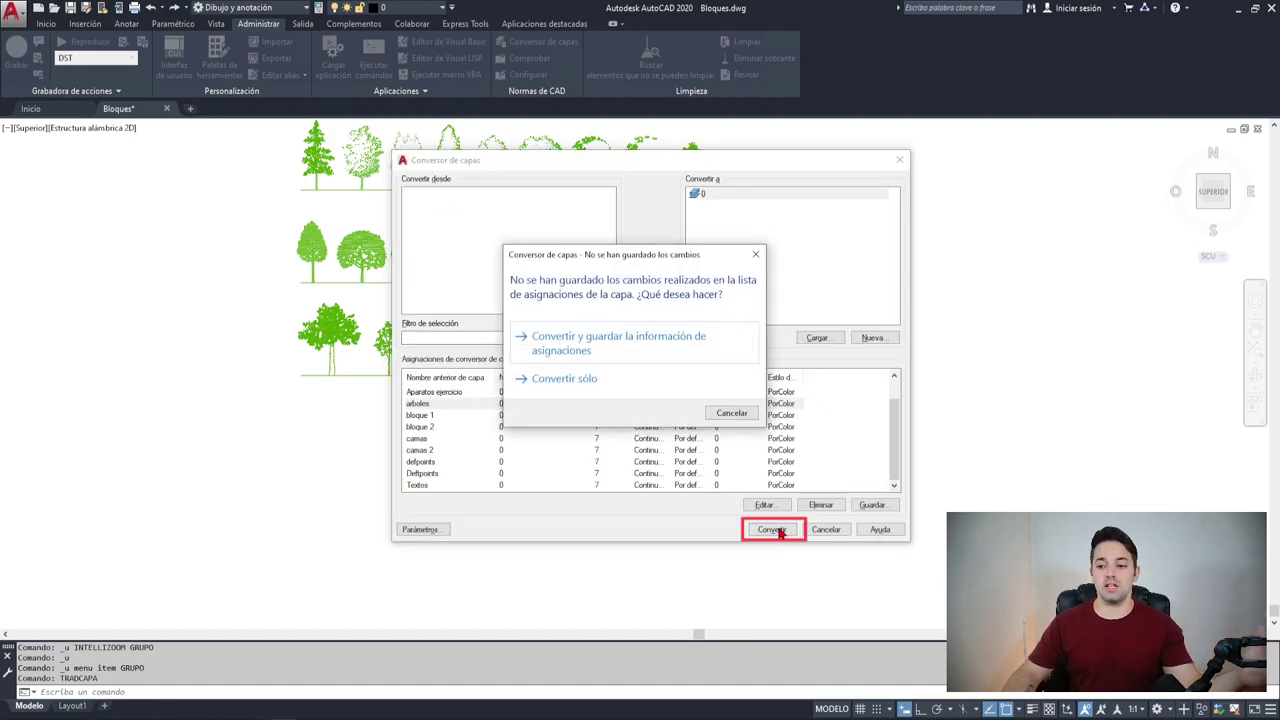
click(655, 384)
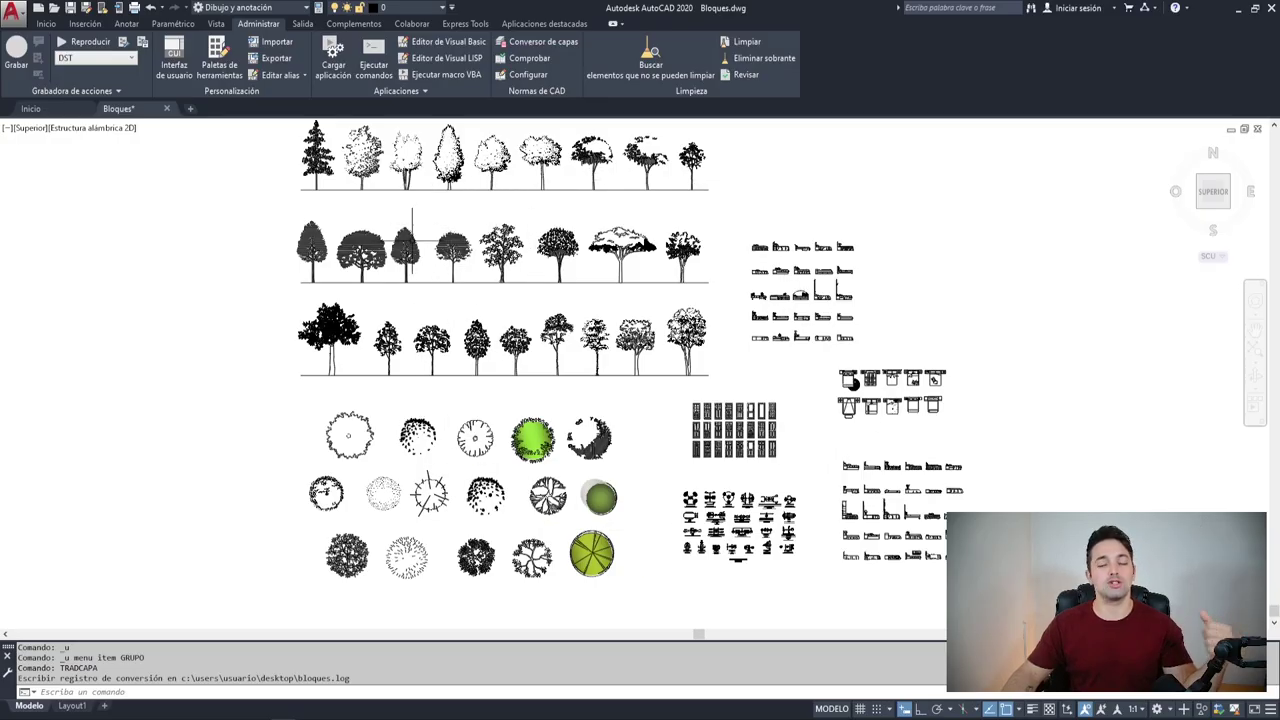
Step: Regenerate the display and select the green gradient tree block
scroll(362, 469, up, 5)
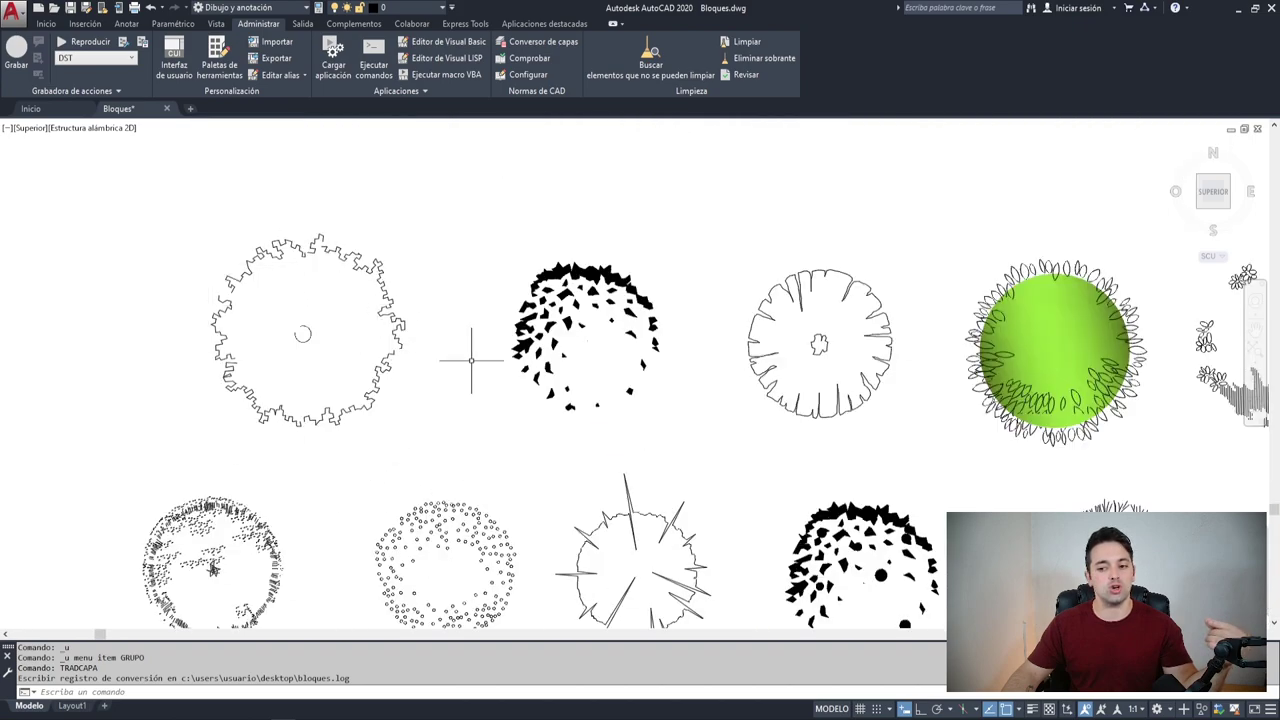
scroll(280, 245, down, 3)
text(rg)
key(Return)
middle_drag(639, 330, 575, 296)
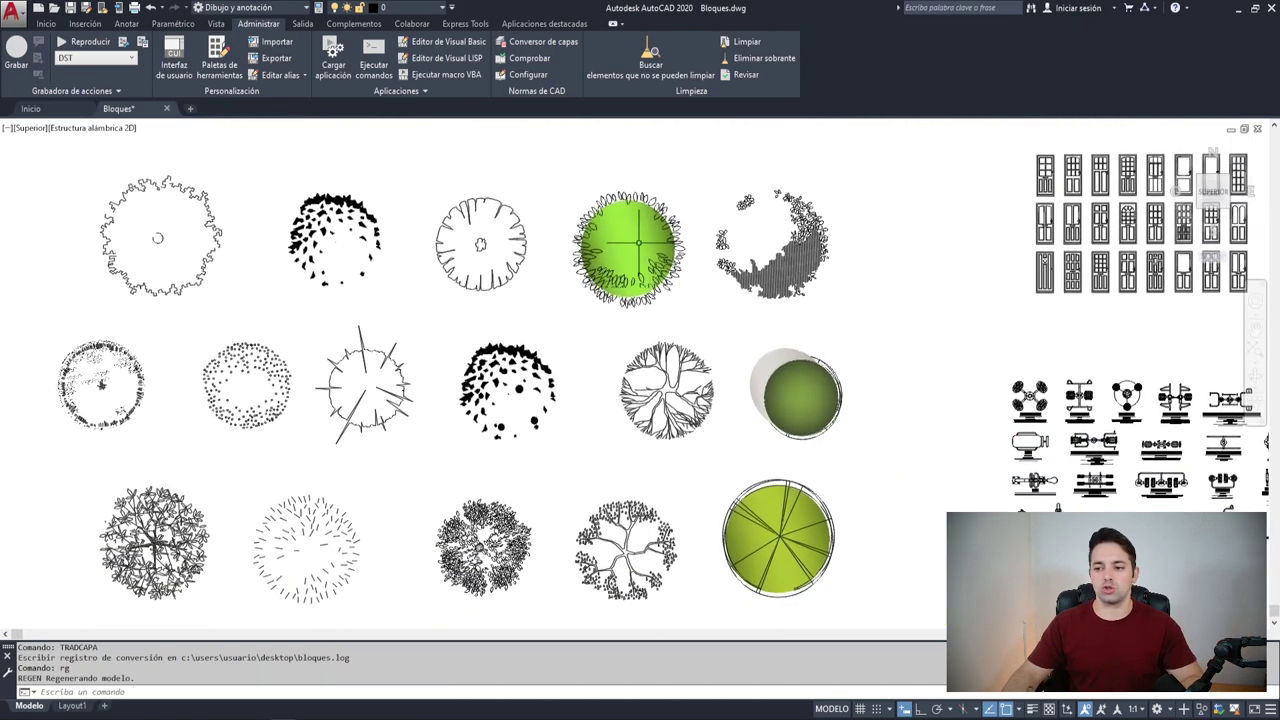
click(575, 296)
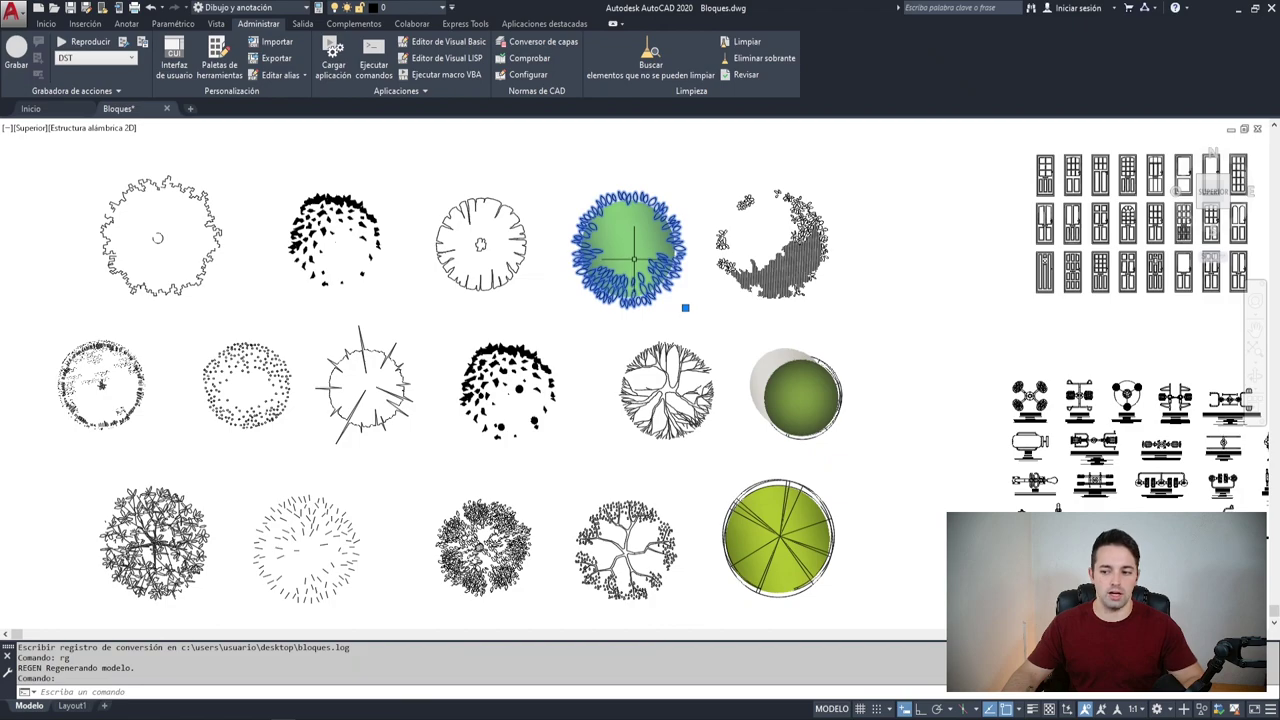
Step: Edit the block in place with EDITREF, delete its gradient hatch, and save the changes
text(c)
text(f)
key(Return)
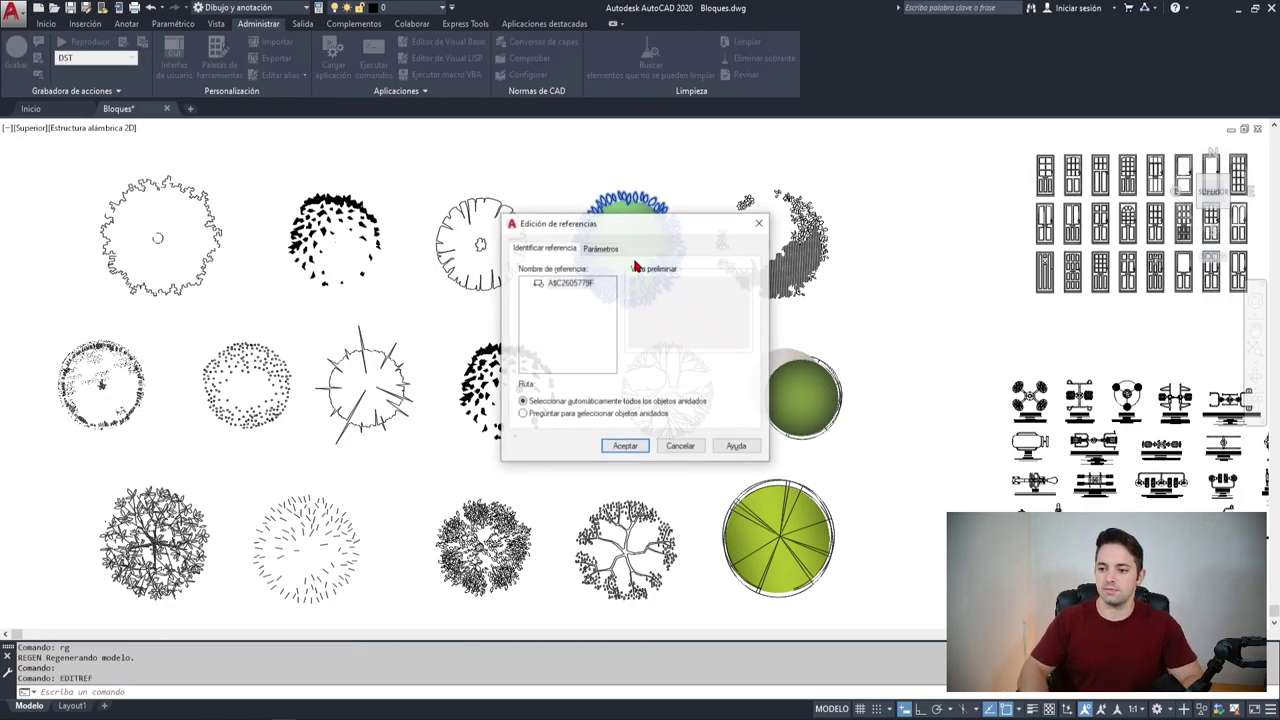
key(Return)
click(580, 241)
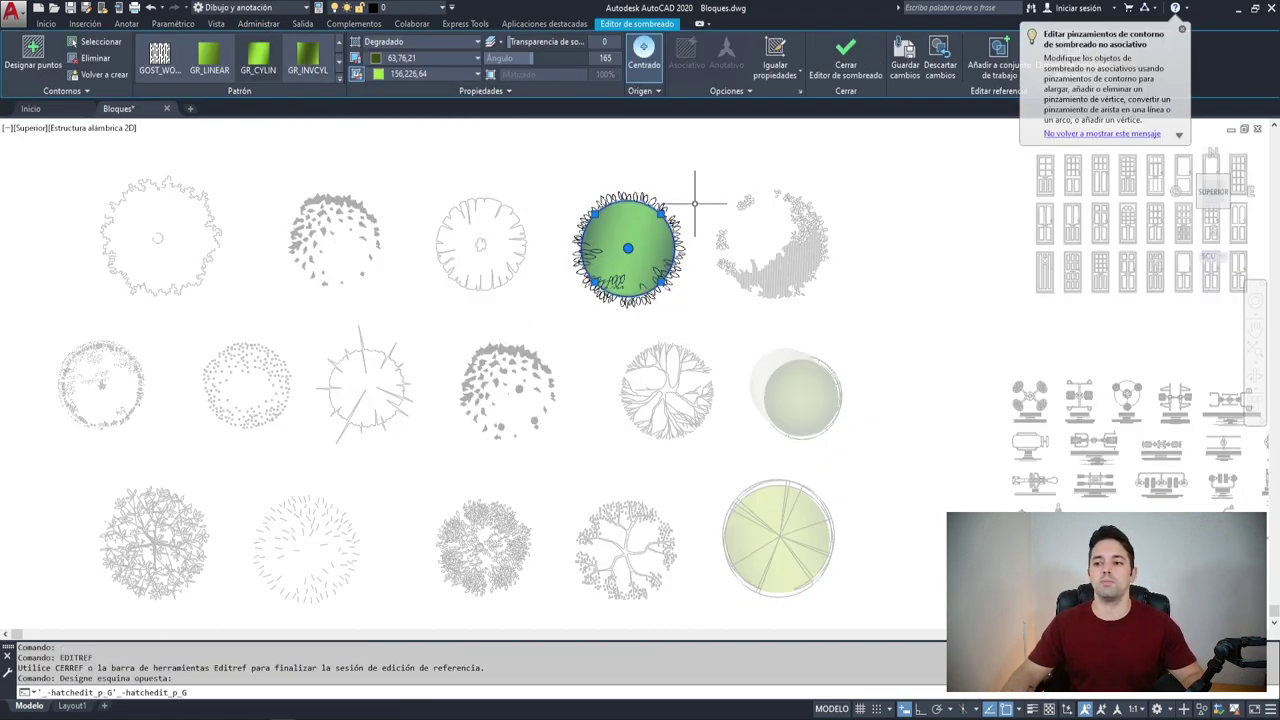
key(Delete)
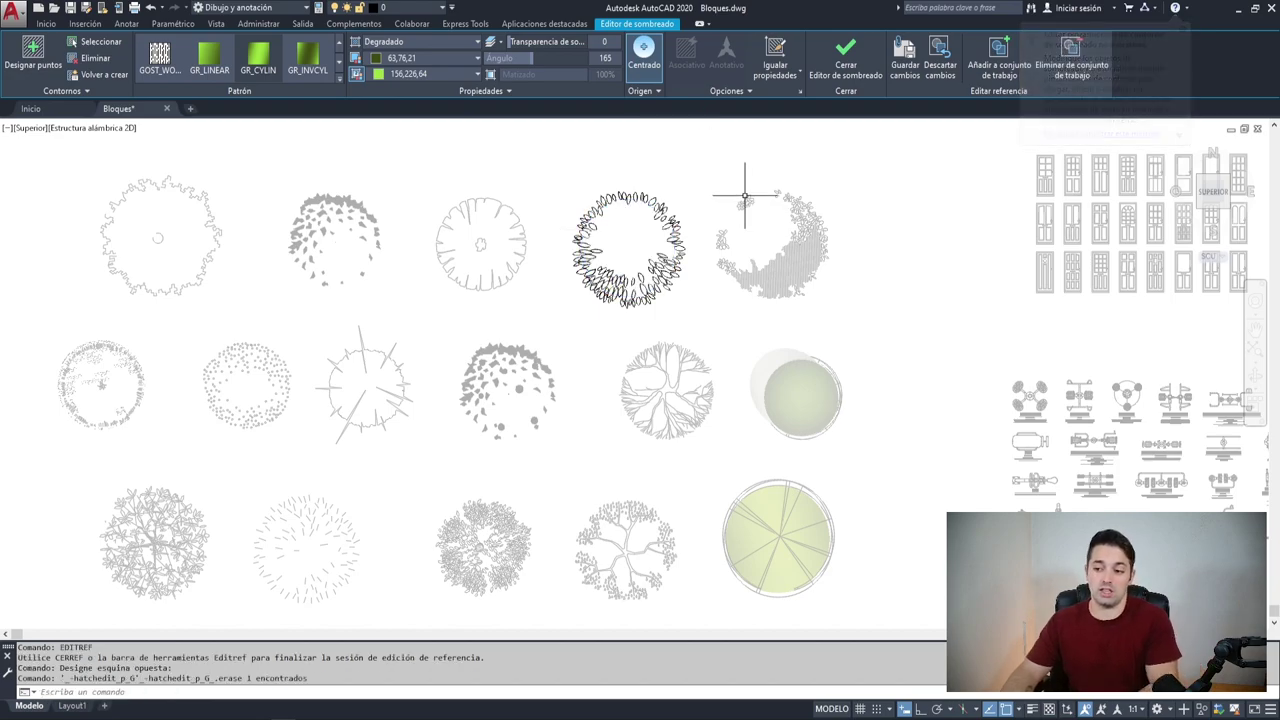
right_click(592, 225)
click(543, 357)
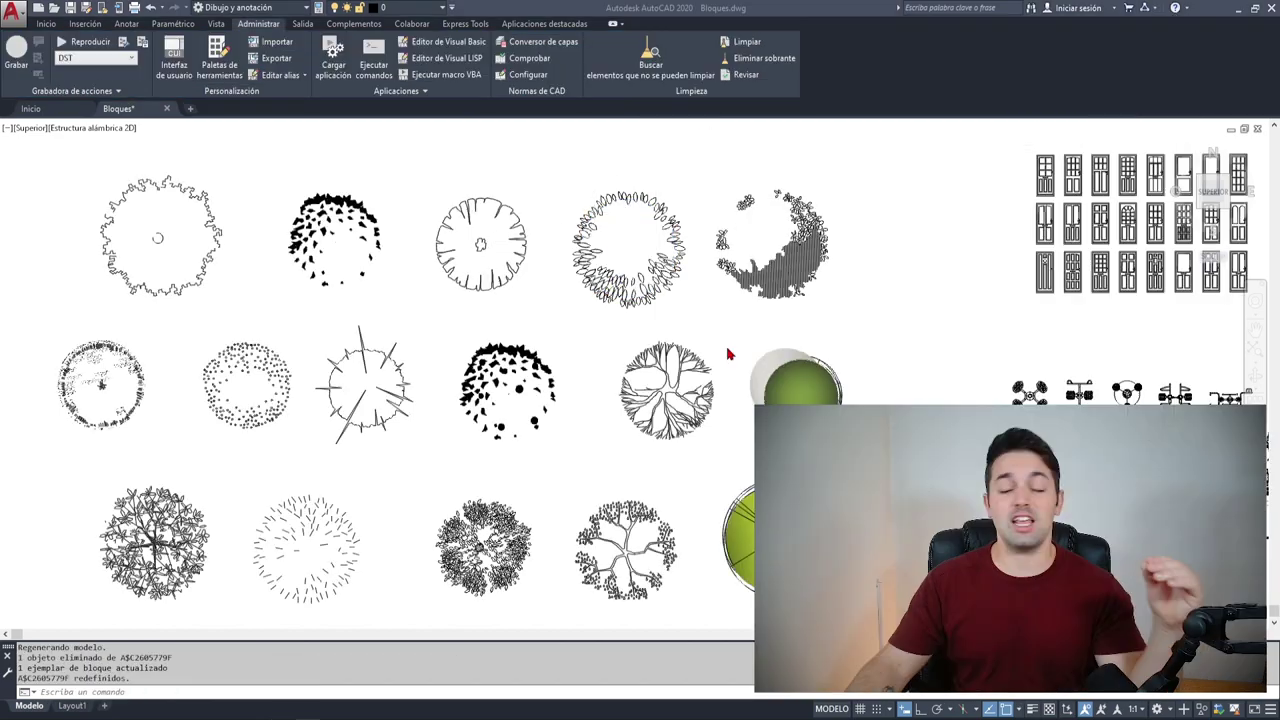
click(565, 343)
click(528, 375)
scroll(528, 375, down, 3)
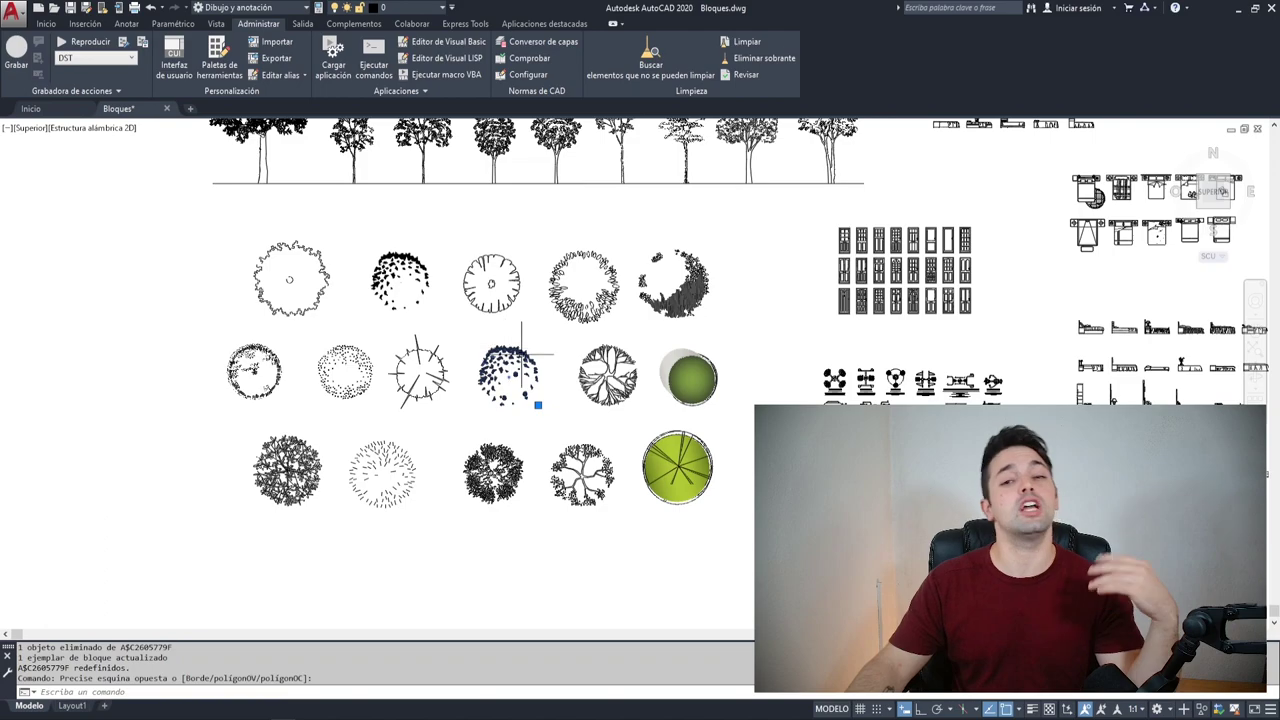
scroll(529, 430, down, 3)
scroll(530, 480, down, 3)
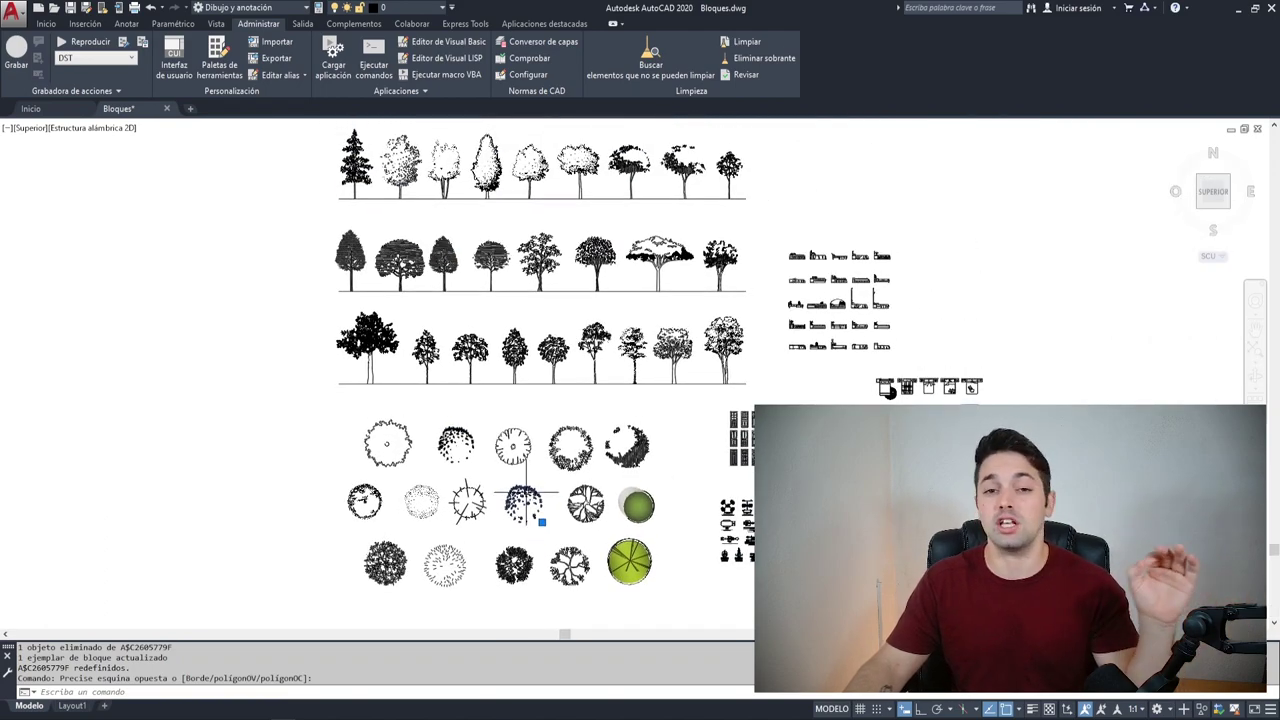